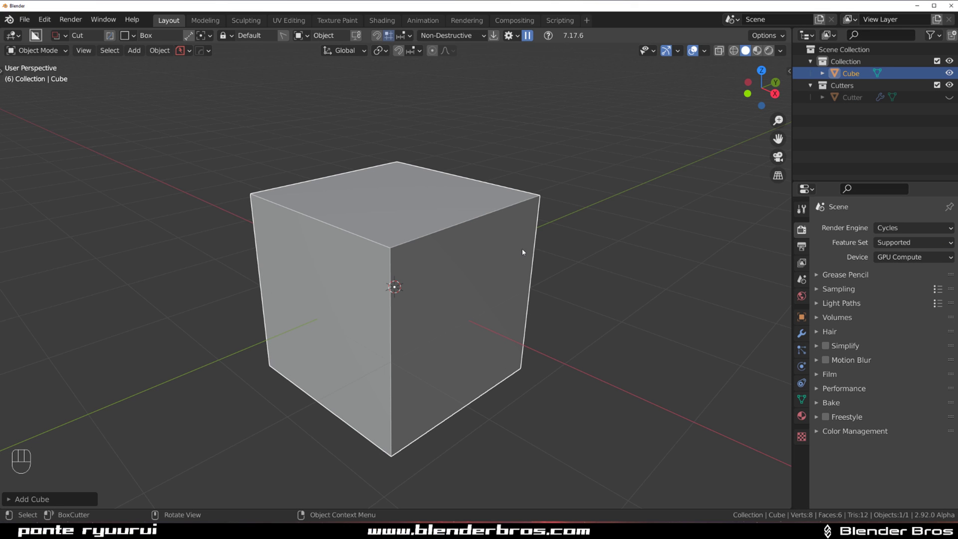
Cut a box-shaped notch into the cube's top and side, and divide its cutter with five evenly spaced loop cuts.
middle_click_drag(522, 252, 444, 232)
mouse_move(423, 210)
left_mouse_down()
mouse_move(468, 270)
mouse_move(478, 379)
left_mouse_up()
key("Tab")
key("ctrl+r")
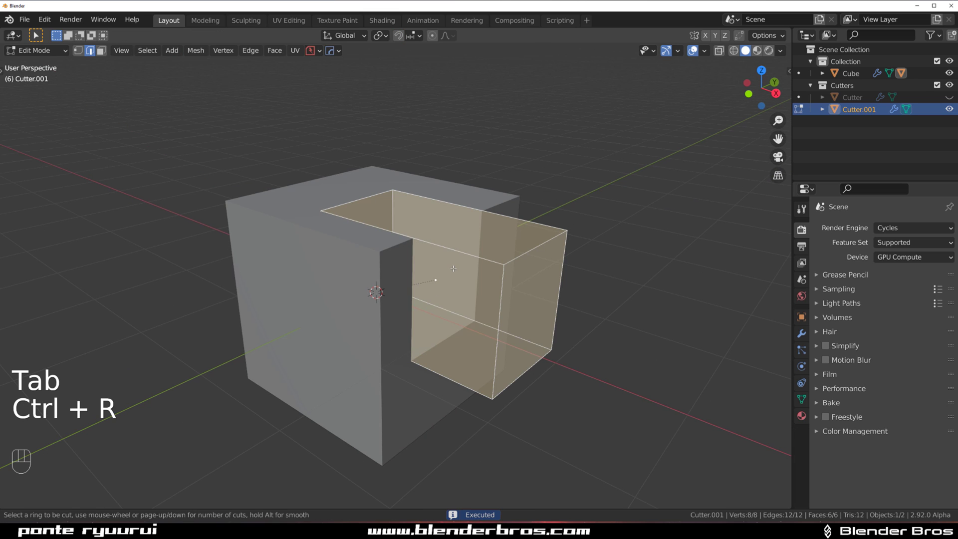
scroll(441, 251, "up", 7)
left_click(440, 251)
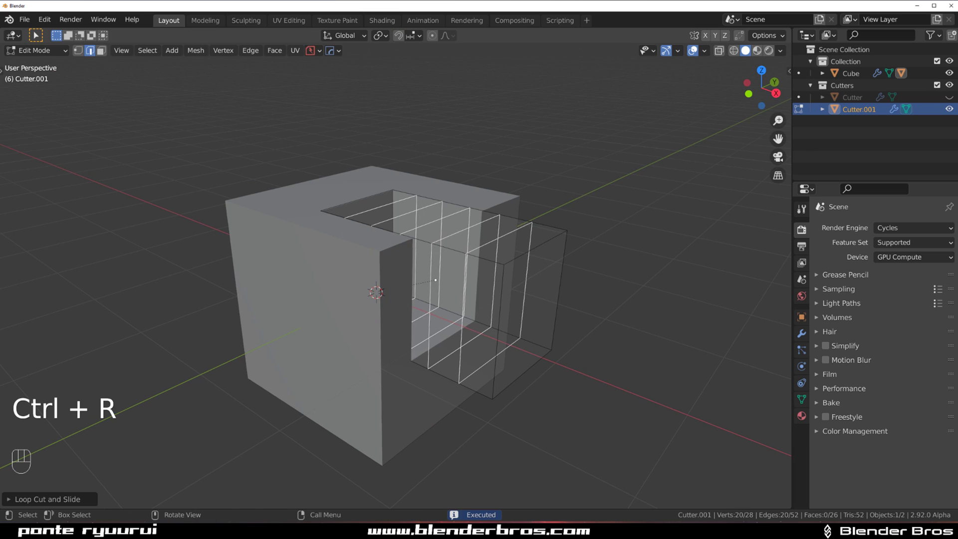
Apply the notch to the cube with the applying Sharpen operation (Csharp) and isolate the cube in local view.
key("Tab")
middle_click_drag(460, 205, 456, 226)
scroll(455, 205, "up", 1)
left_click(483, 181)
key("q")
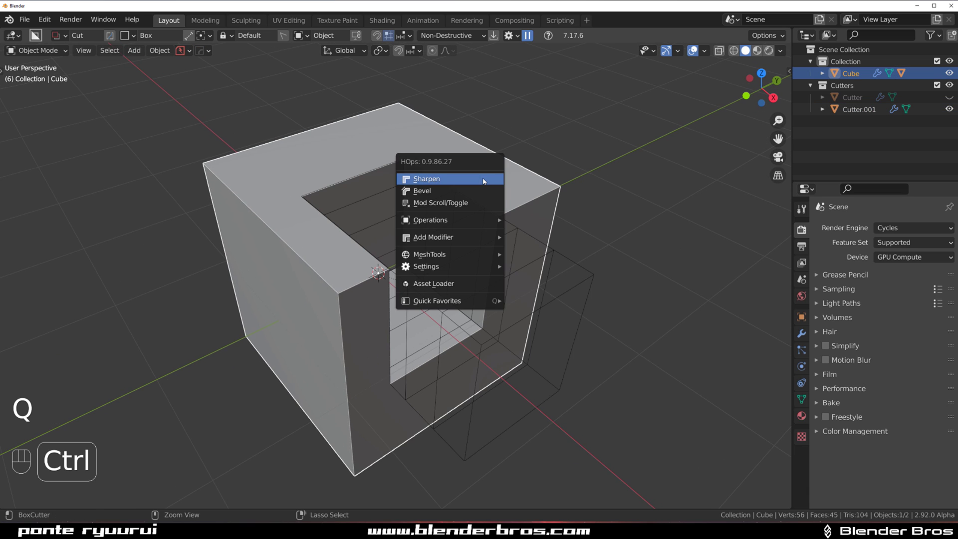
left_click(484, 180, "ctrl")
key("Tab")
key("KP_Divide")
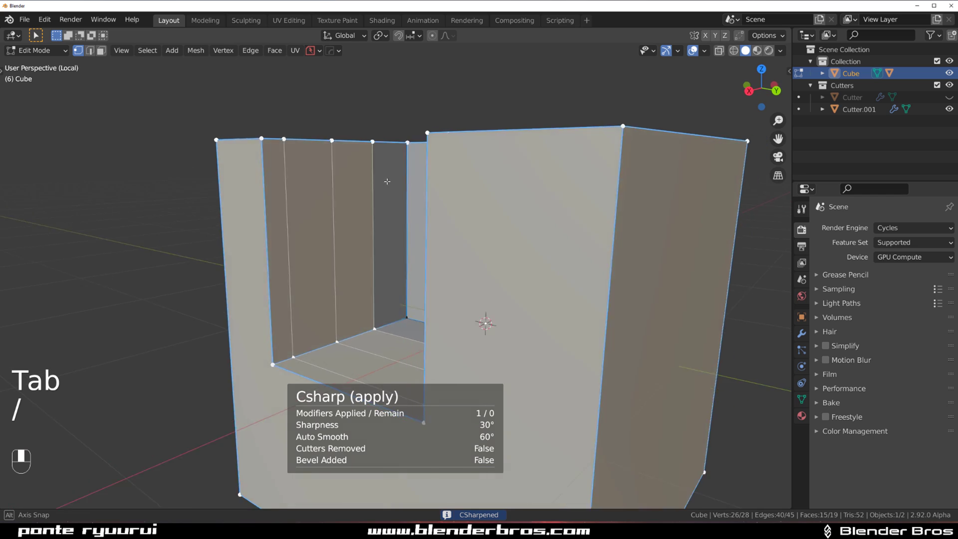
Select the band of three faces running around the notch's walls and floor, and inset it slightly.
middle_click_drag(387, 181, 408, 240)
key("Tab")
left_click(627, 195)
left_click(499, 215)
left_click(356, 218, "ctrl")
middle_click_drag(357, 217, 518, 236)
key("i")
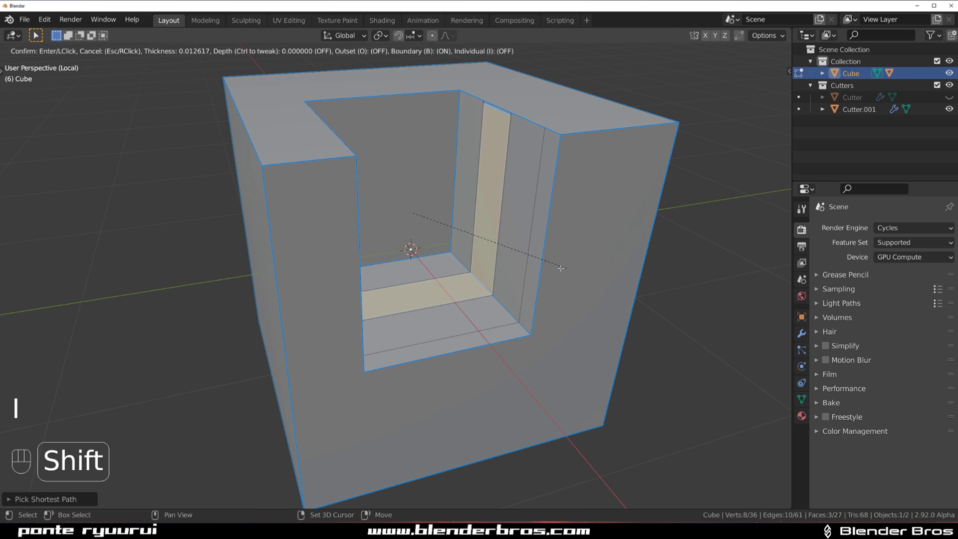
left_click(530, 268)
Turn the inset face band into a raised strip with the Panel Face operation and return to Object Mode.
key("q")
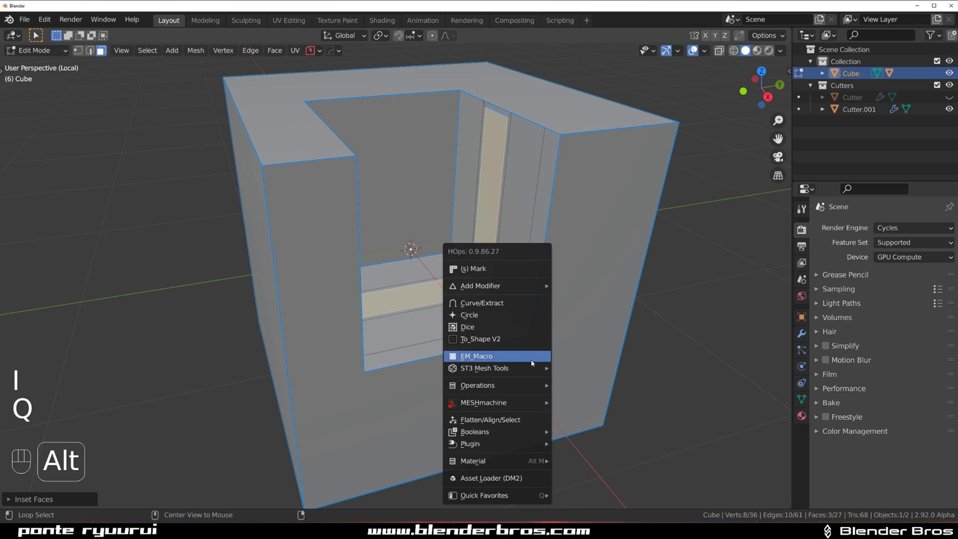
left_click(462, 336)
left_click(564, 334)
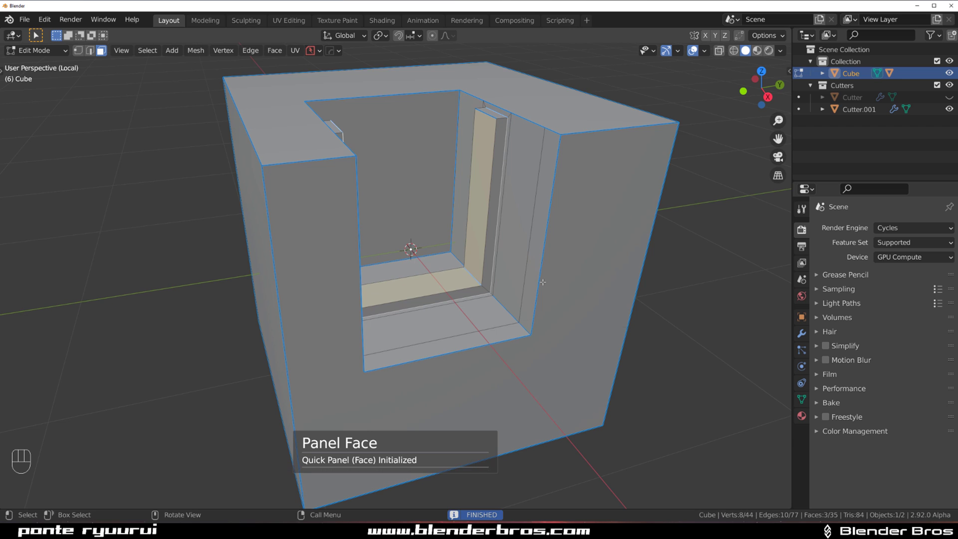
key("Tab")
middle_click_drag(539, 244, 475, 243)
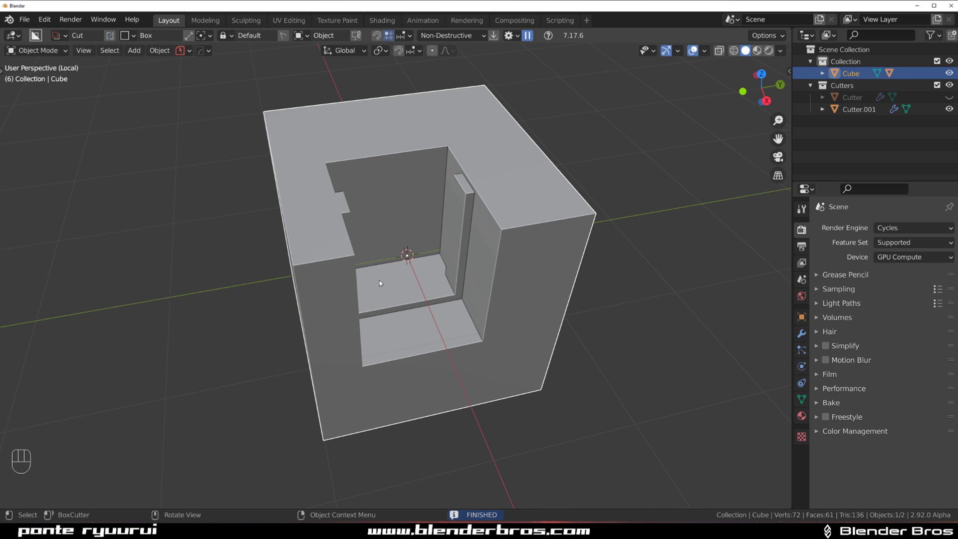
middle_click_drag(399, 241, 372, 220)
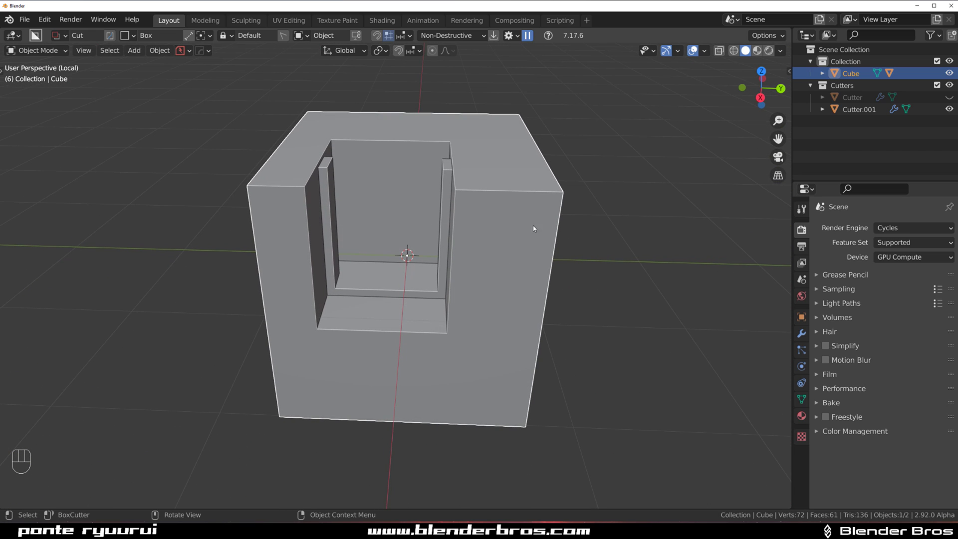
middle_click_drag(371, 161, 441, 158)
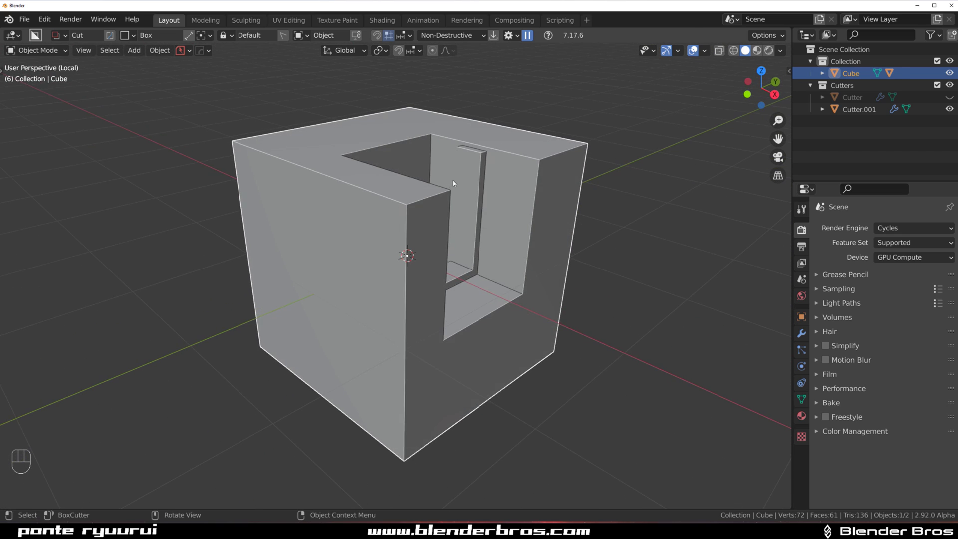
Clear the sharp marks from the cube's entire mesh with the HOps Mark operation.
key("Tab")
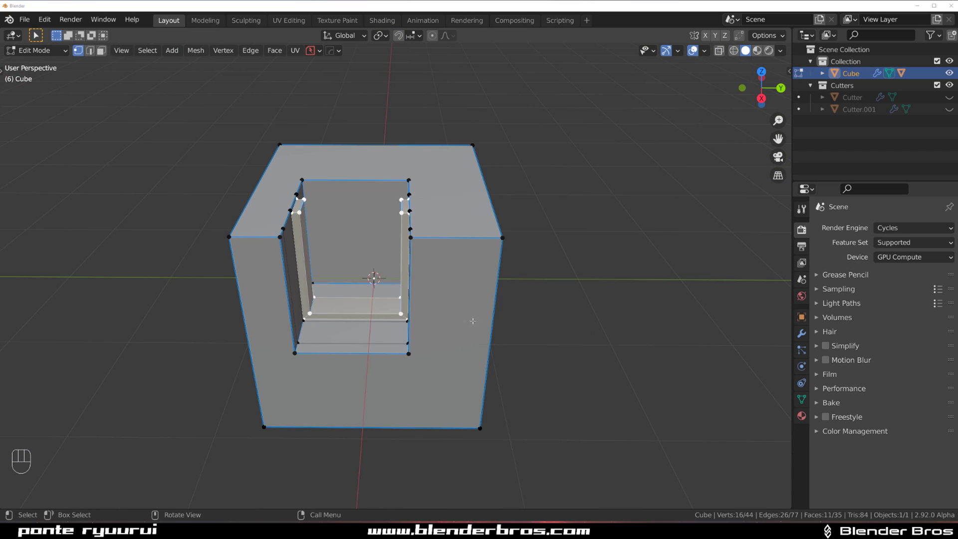
middle_click_drag(479, 298, 439, 265)
middle_click_drag(474, 204, 504, 233, "shift")
middle_click_drag(504, 232, 489, 220, "shift")
scroll(451, 223, "up", 1)
key("a")
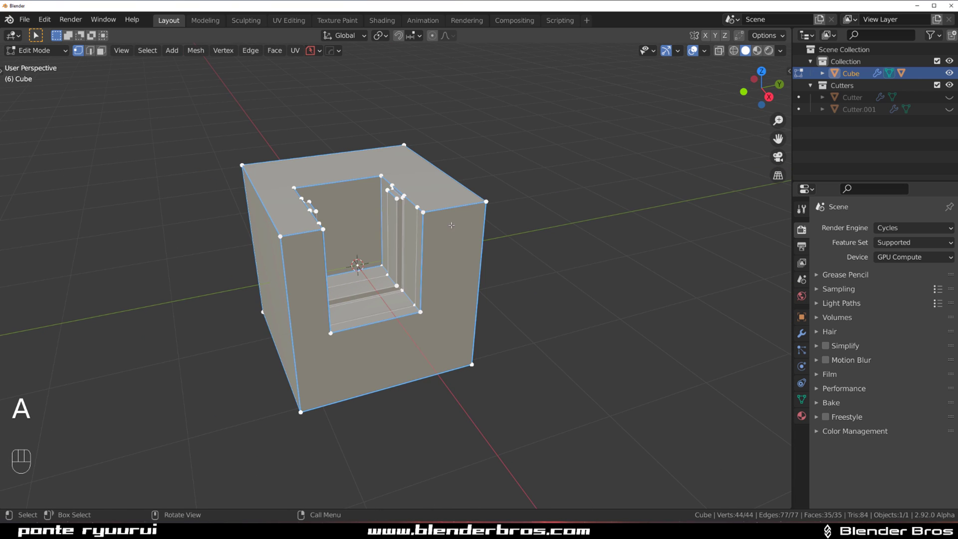
key("q")
left_click(401, 215)
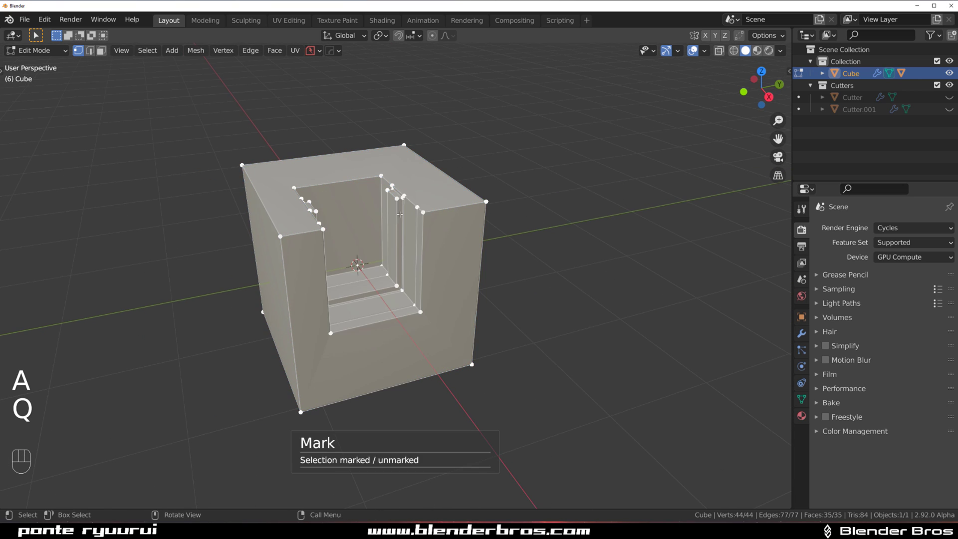
middle_click_drag(448, 237, 347, 242)
middle_click_drag(336, 200, 356, 203)
key("Tab")
scroll(394, 248, "down", 2)
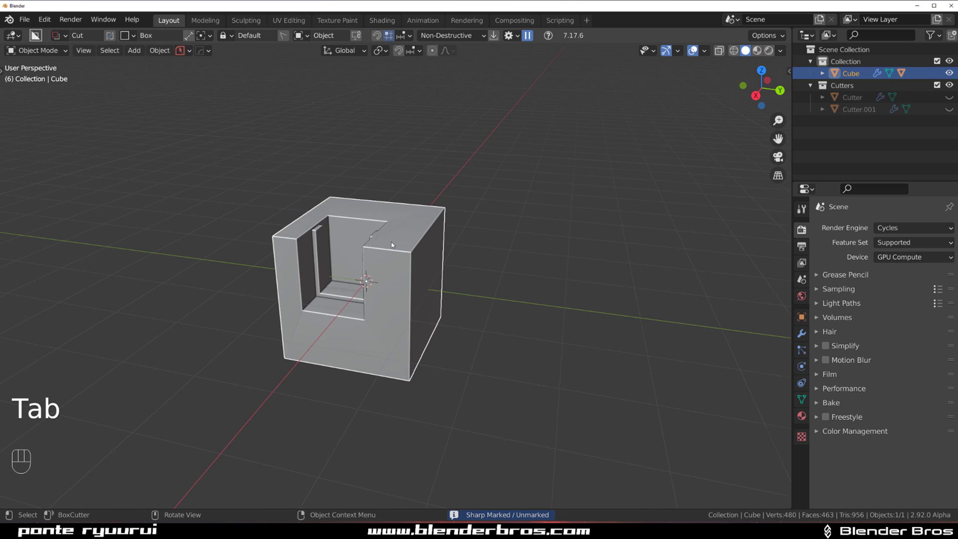
Duplicate the notched cube and place the copy beside the original.
key("shift+d")
left_click(664, 277)
middle_click_drag(487, 287, 501, 262, "shift")
middle_click_drag(502, 262, 449, 250, "shift")
scroll(449, 250, "up", 3)
key("Tab")
scroll(441, 270, "down", 3)
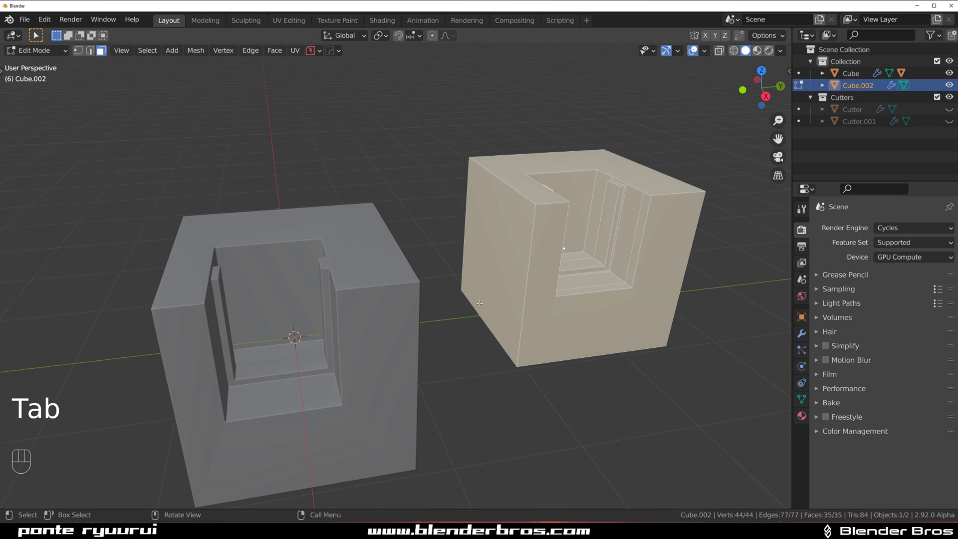
middle_click_drag(440, 292, 428, 280)
key("Tab")
Select both notched cubes in Object Mode, keeping the copy as the active object.
left_click(353, 253)
left_click(560, 195)
left_click(343, 243, "shift")
left_click(516, 213, "shift")
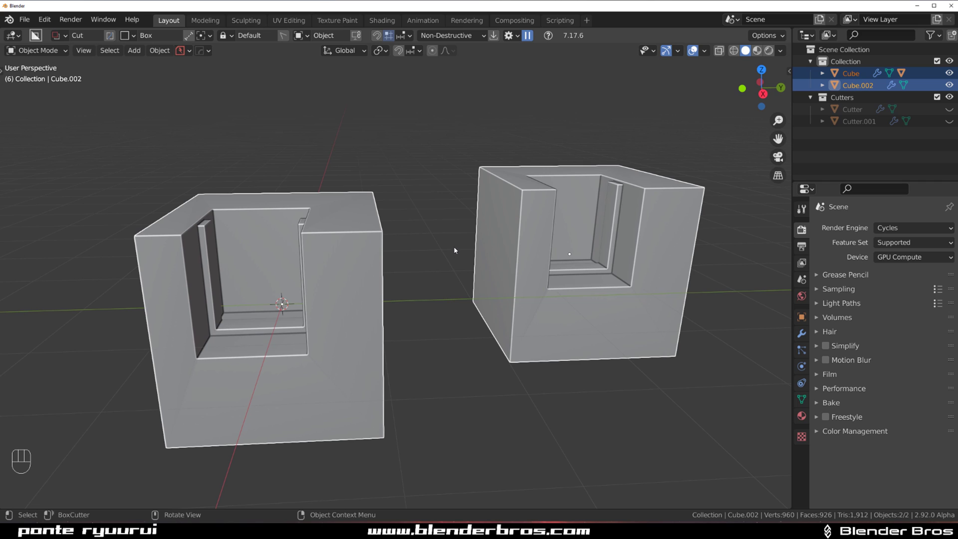
Try a boolean Difference on the two selected cubes and undo it.
key("q")
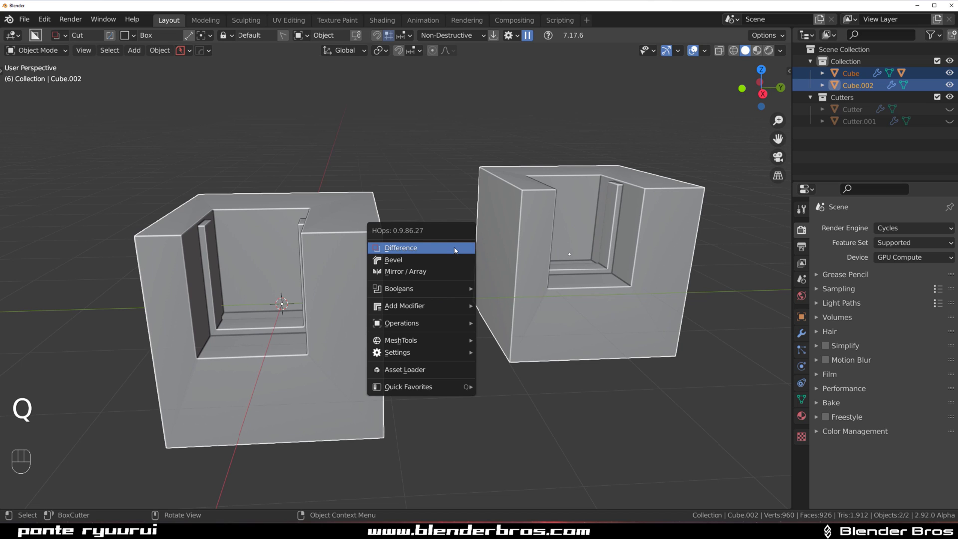
left_click(404, 252)
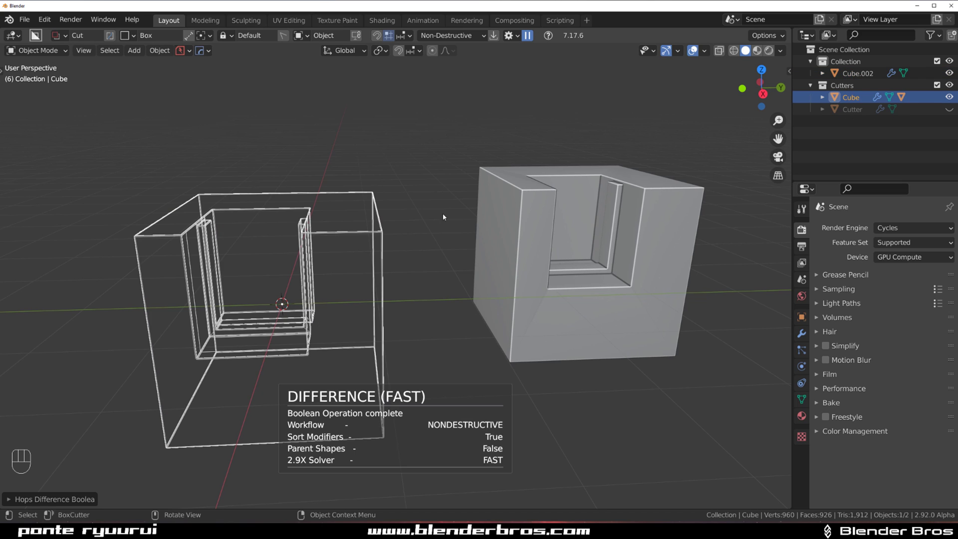
key("ctrl+z")
Edit both cubes together, mark all their edges as sharp, and clear those marks again.
scroll(418, 238, "down", 2)
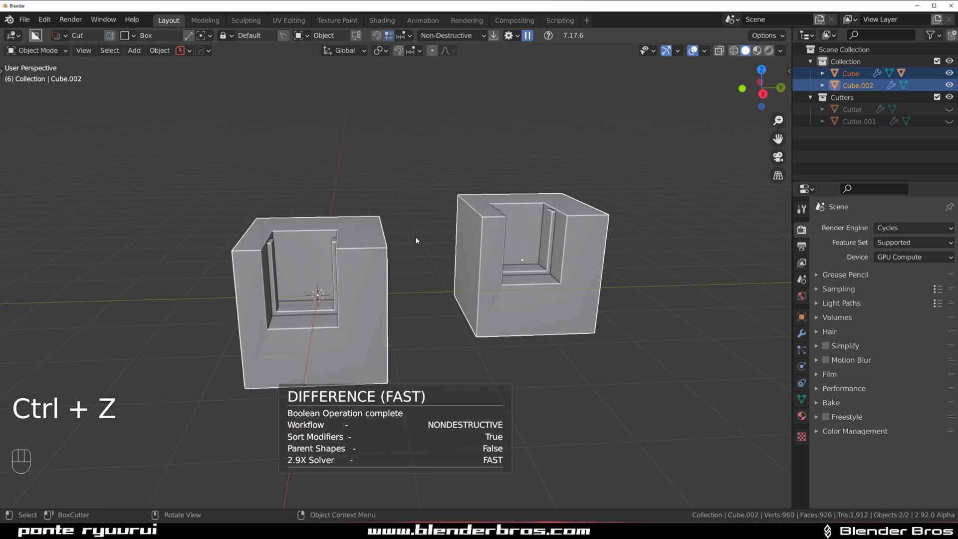
key("Tab")
mouse_move(416, 240)
middle_mouse_down()
mouse_move(440, 255)
mouse_move(421, 249)
mouse_move(590, 243)
mouse_move(407, 243)
middle_mouse_up()
key("q")
left_click(439, 231)
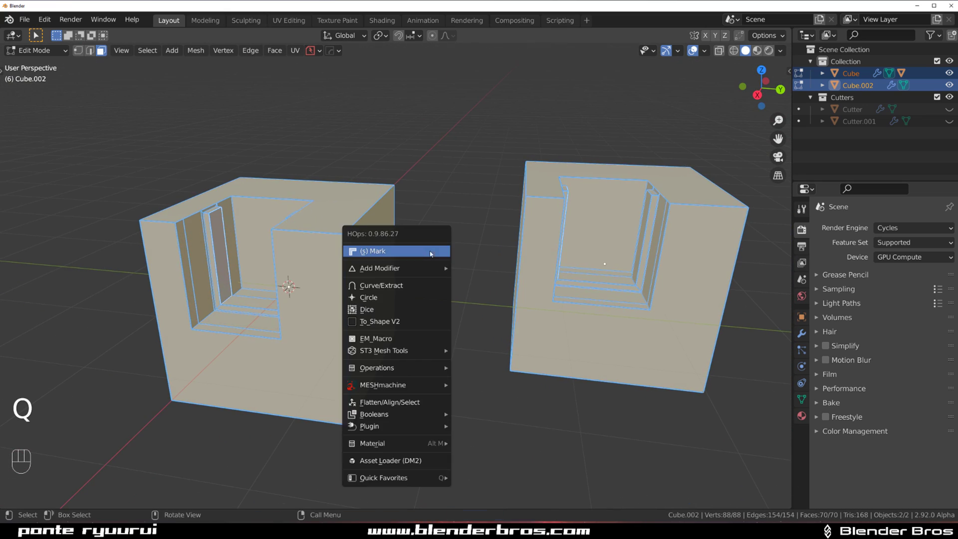
key("q")
left_click(429, 252)
key("Tab")
scroll(451, 171, "down", 2)
middle_click_drag(451, 171, 460, 255)
Sharpen both selected cubes together and inspect the marked edges in Edit Mode.
key("q")
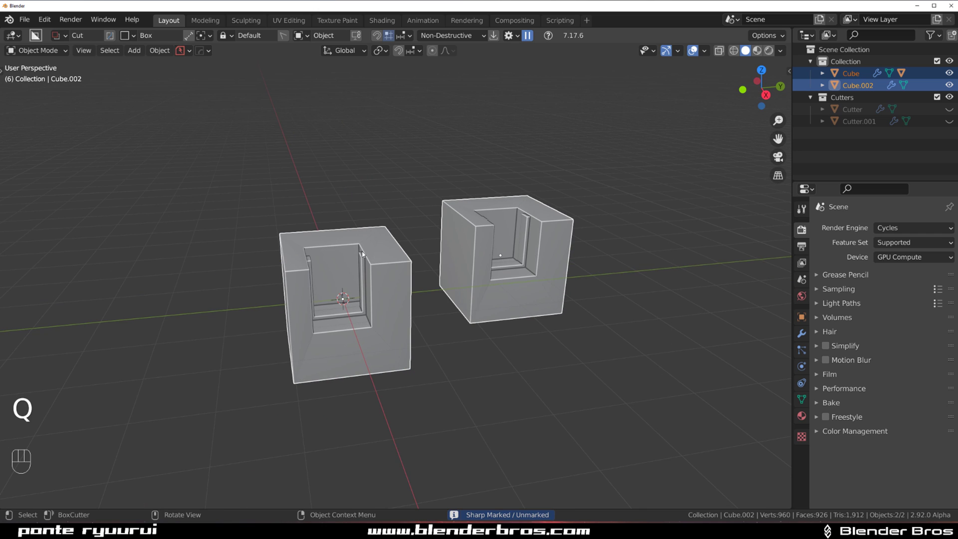
left_click(378, 251)
scroll(378, 251, "up", 2)
left_click(504, 239, "shift")
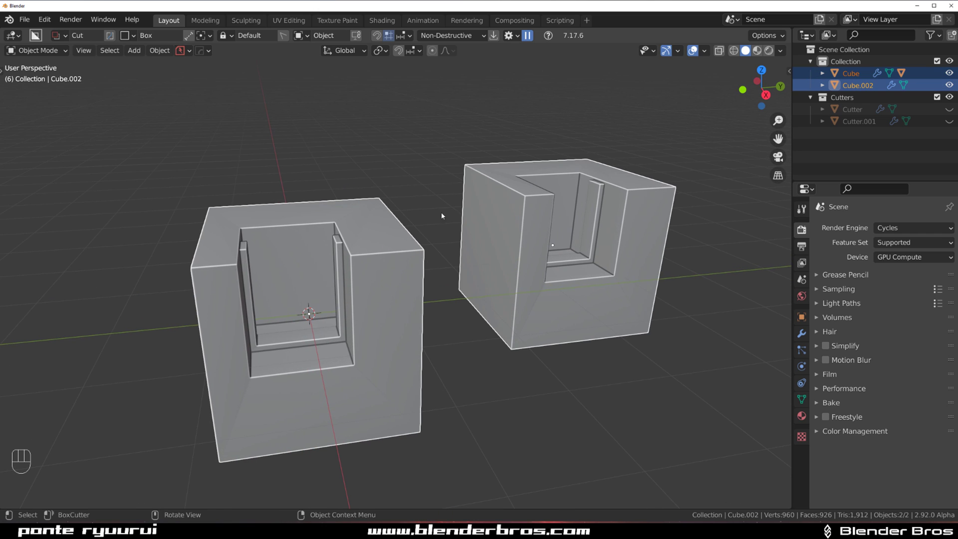
key("q")
mouse_move(422, 296)
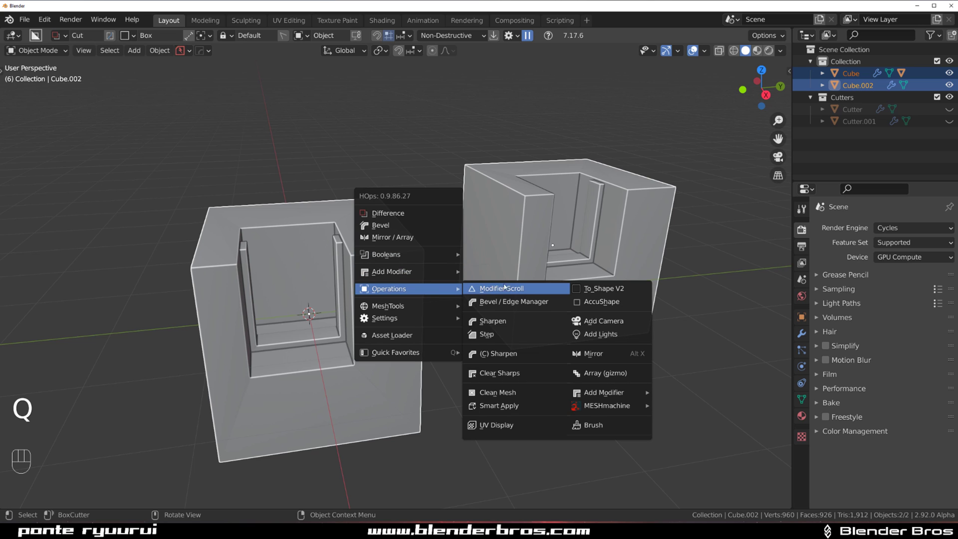
left_click(511, 324)
key("Tab")
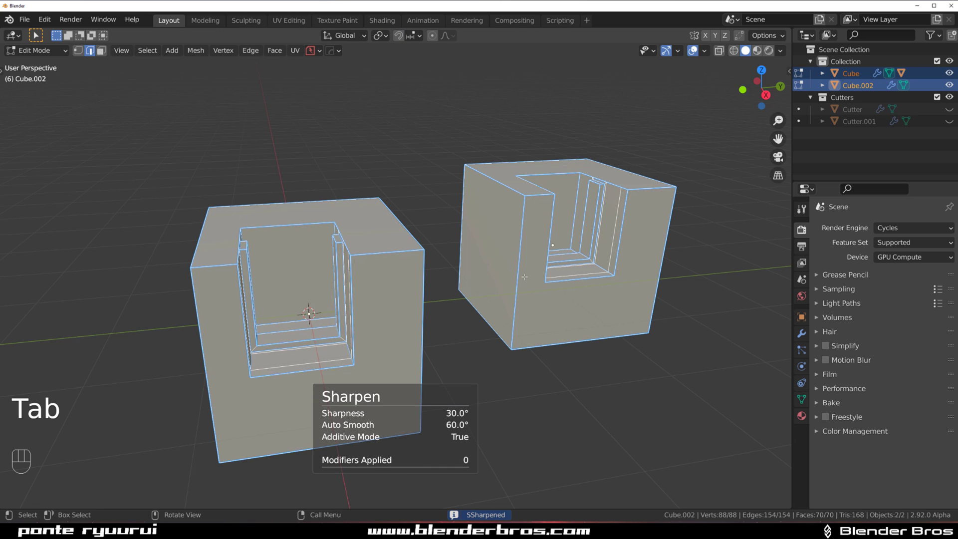
middle_click_drag(520, 274, 448, 270)
Clear the sharp marks from all edges of both cubes with Mark and return to Object Mode.
key("Tab")
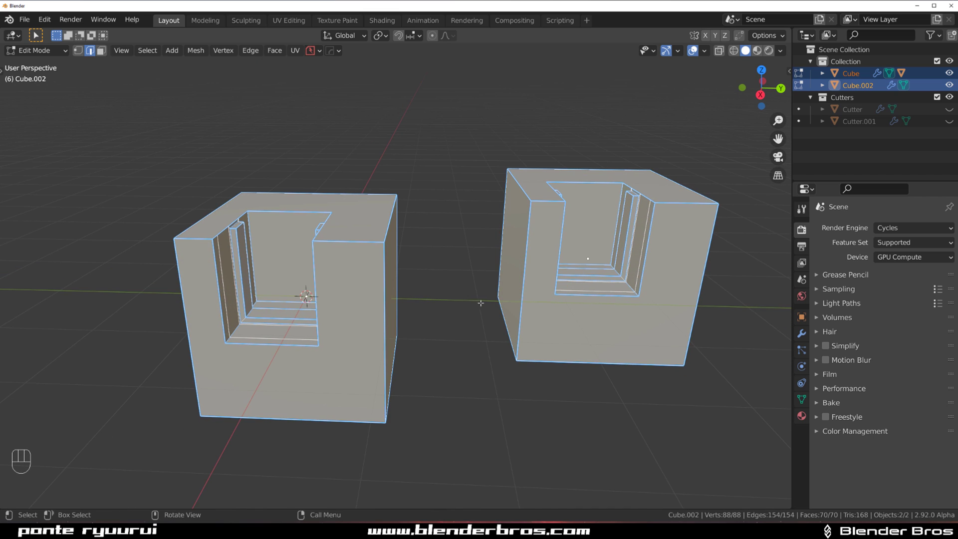
middle_click_drag(481, 303, 522, 297)
key("q")
left_click(491, 181)
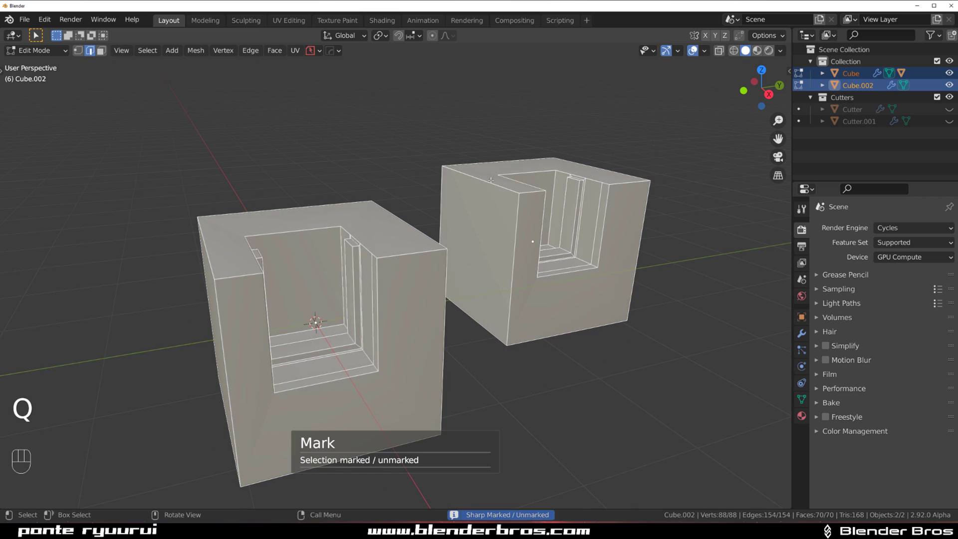
middle_click_drag(491, 185, 459, 179)
key("Tab")
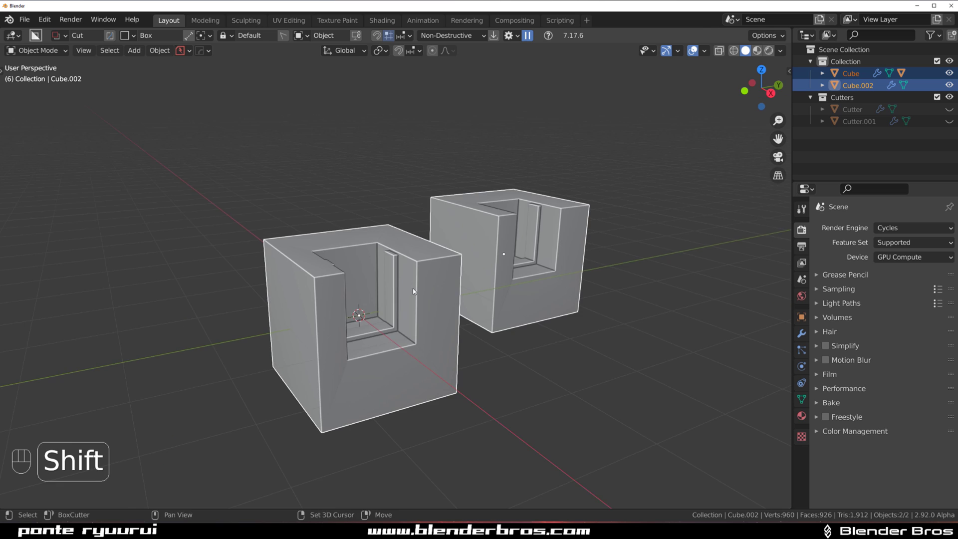
Display the viewport's toolbar and leave the sidebar hidden.
middle_click_drag(412, 289, 459, 227, "shift")
key("n")
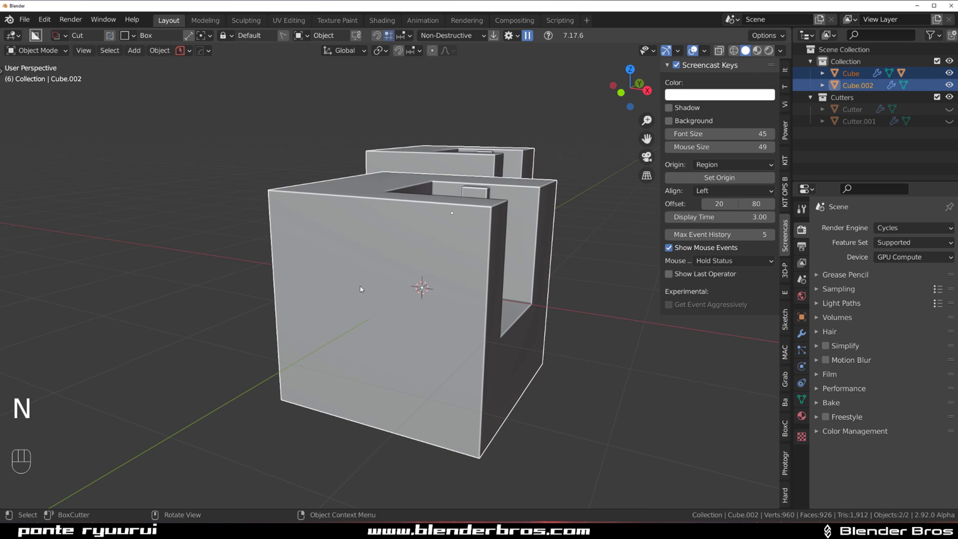
key("b")
key("t")
key("n")
middle_click_drag(388, 262, 419, 265)
scroll(407, 256, "up", 2)
Add a cylinder mesh and move it along the Y axis until it stands clear of the cubes.
scroll(385, 285, "down", 6)
key("shift+a")
mouse_move(369, 268)
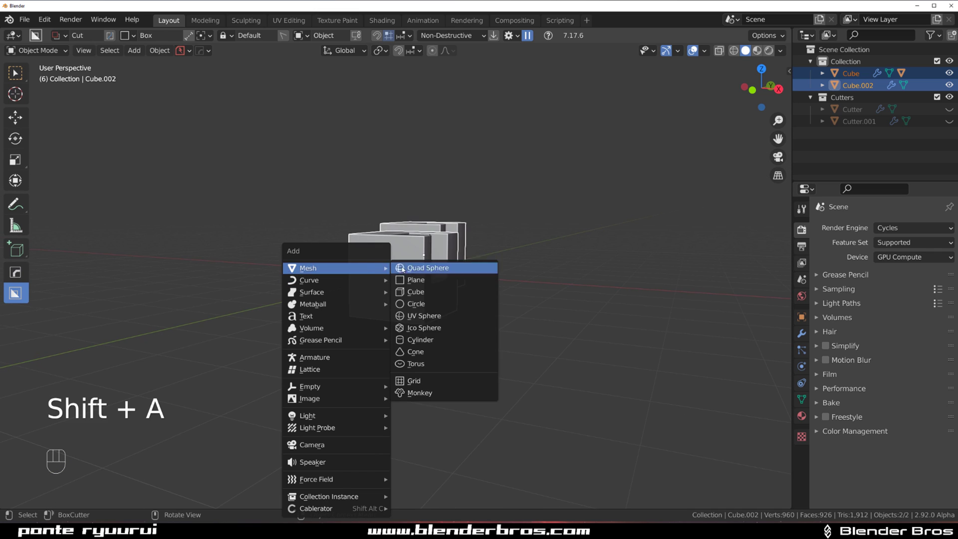
left_click(432, 340)
scroll(380, 312, "up", 4)
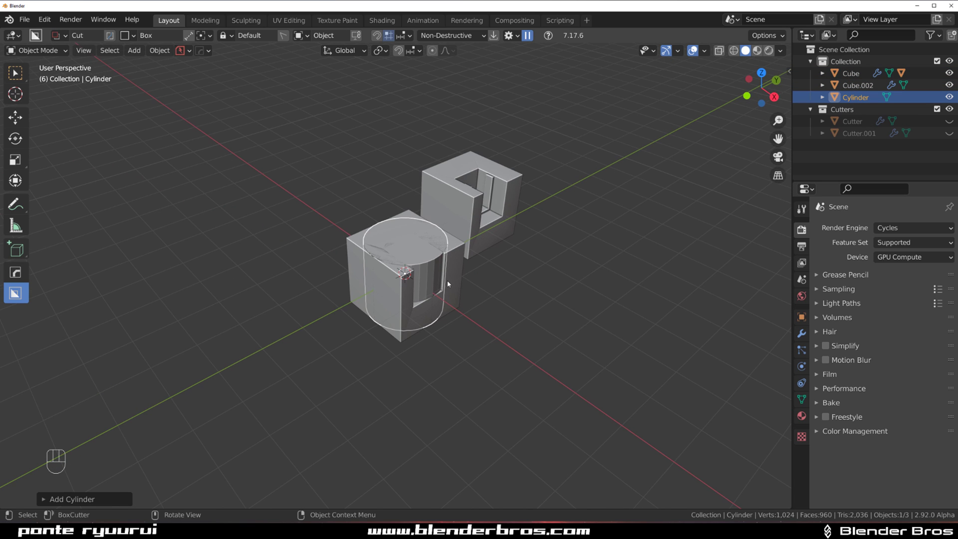
key("g")
middle_click(425, 295)
left_click(295, 360)
middle_click_drag(270, 310, 385, 246, "shift")
scroll(384, 246, "up", 4)
mouse_move(422, 272)
middle_mouse_down()
mouse_move(423, 280)
mouse_move(430, 255)
mouse_move(402, 265)
mouse_move(419, 270)
mouse_move(411, 280)
middle_mouse_up()
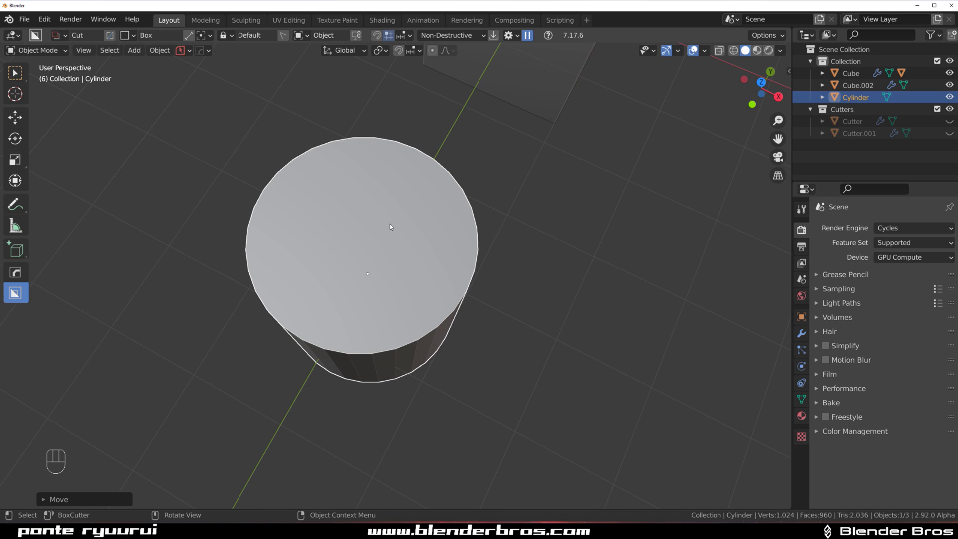
Enable snapping for BoxCutter and bring up the snap points on the cylinder's top face.
middle_click_drag(391, 226, 374, 36)
left_click(404, 36)
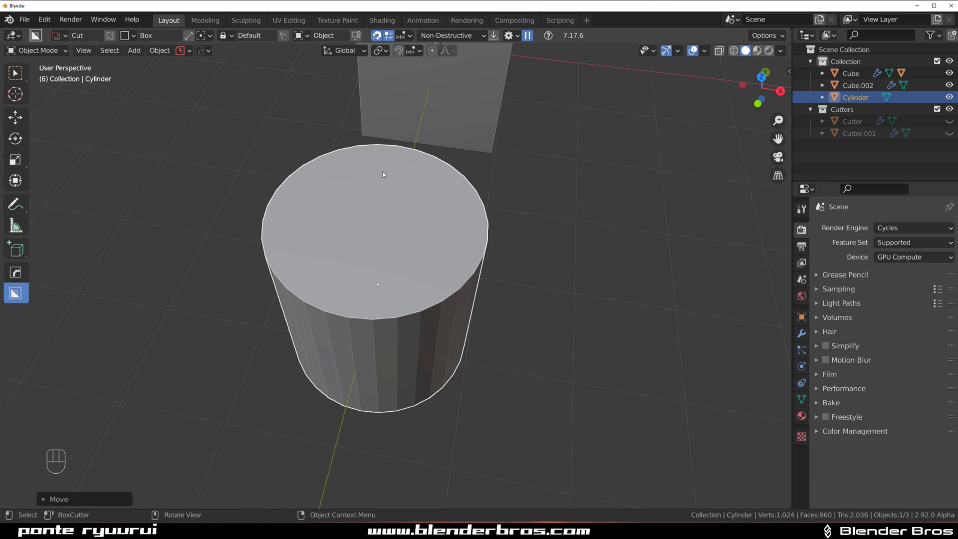
scroll(368, 220, "up", 3)
key("shift+v")
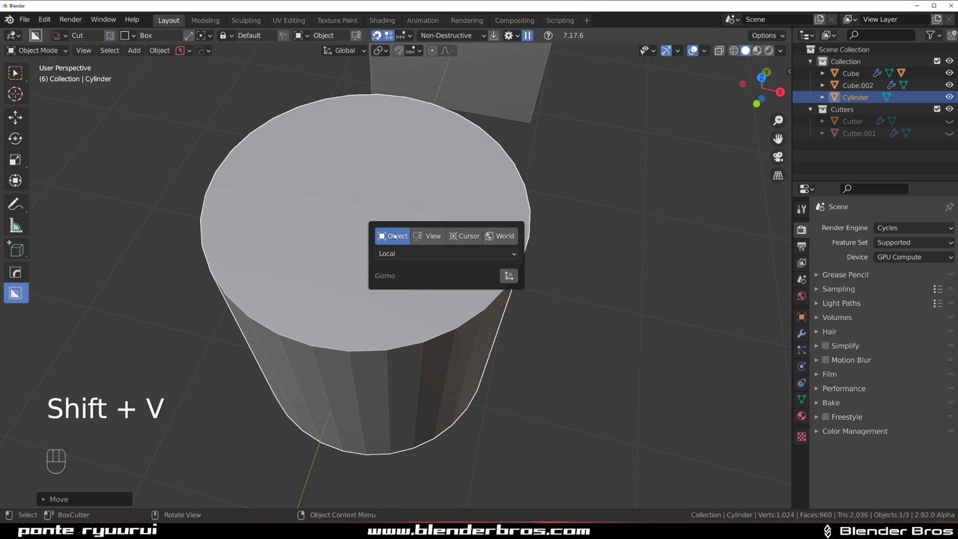
middle_click_drag(323, 214, 324, 215, "shift")
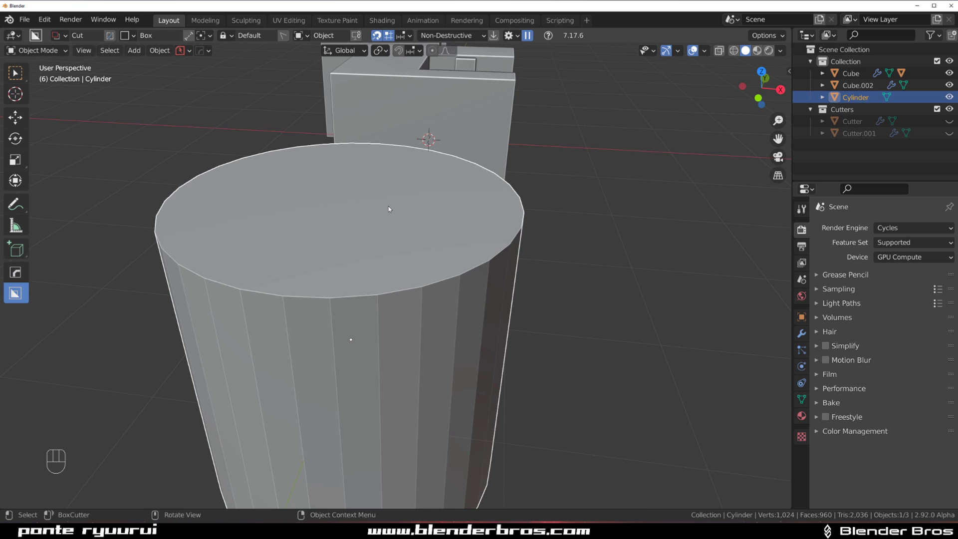
middle_click_drag(389, 206, 387, 263)
key("ctrl")
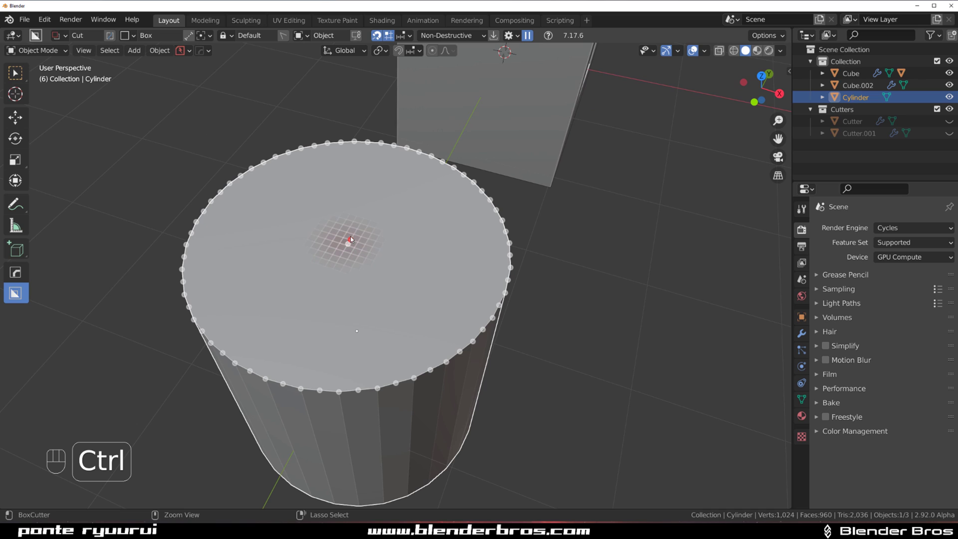
Draw a box cutter from the centre snap point of the cylinder's top face, trying Knife mode before returning it to Cut.
left_click_drag(348, 245, 439, 317)
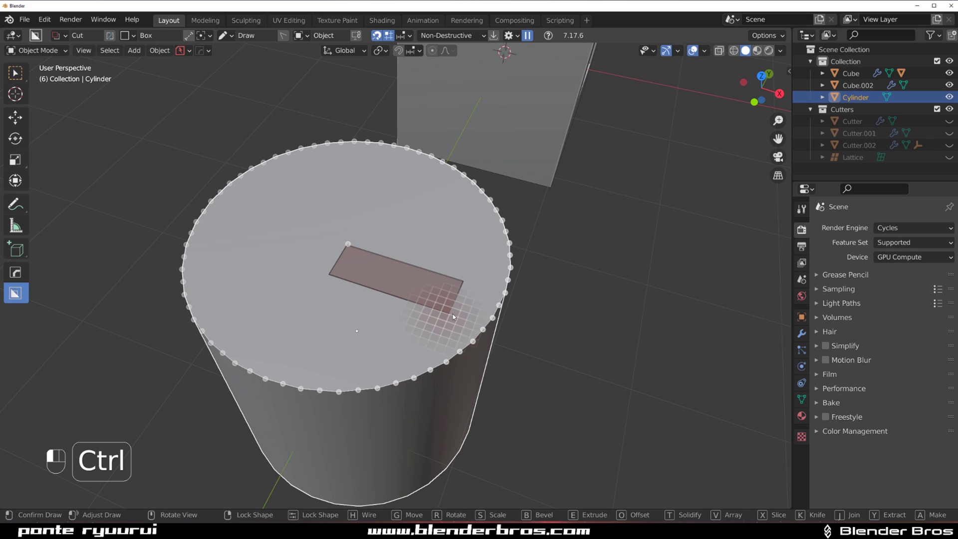
left_click_drag(453, 316, 413, 246)
key("k")
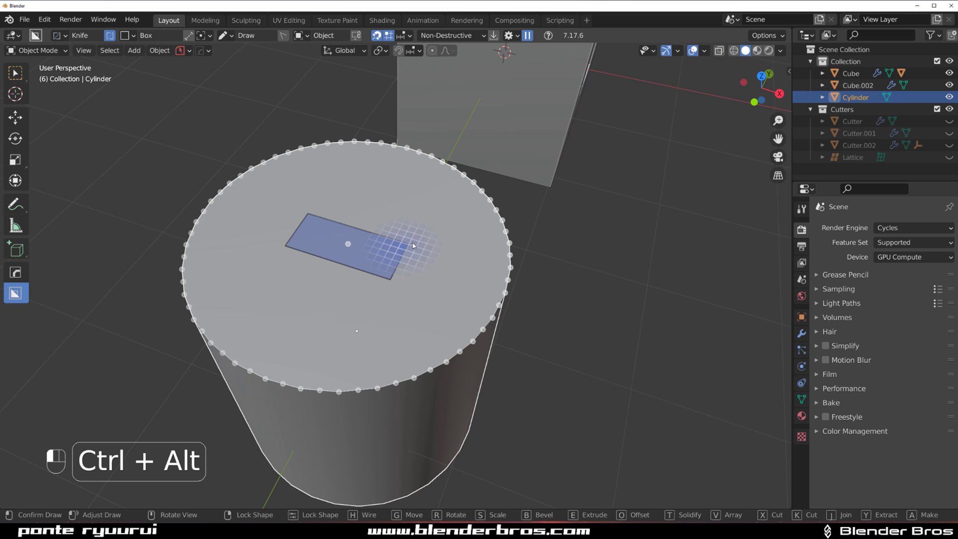
key("k")
key("k")
key("k")
key("k")
key("k")
key("k")
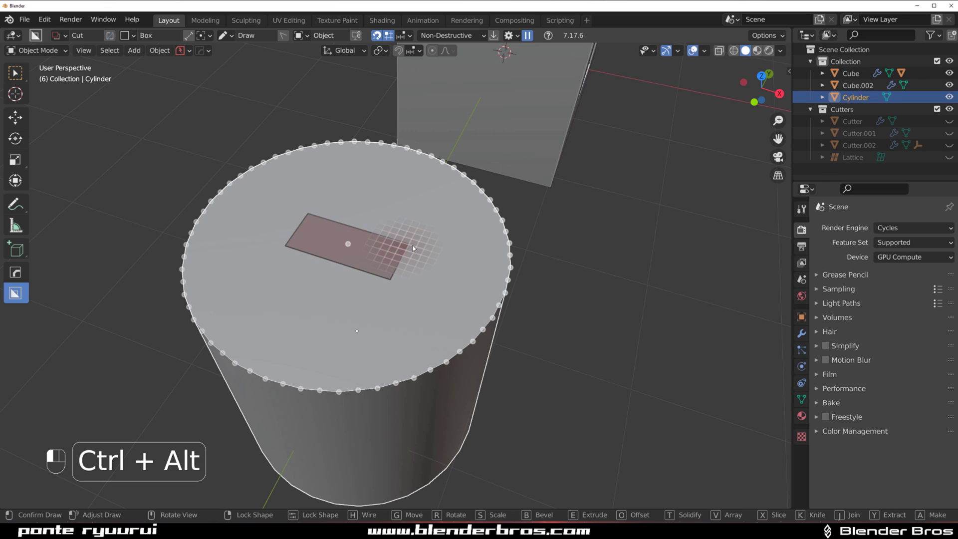
Array the box cutter radially into three copies on the cylinder's top face, scaled down and spread away from the centre.
left_click_drag(413, 245, 543, 279, "ctrl+alt")
key("k")
key("v")
key("v")
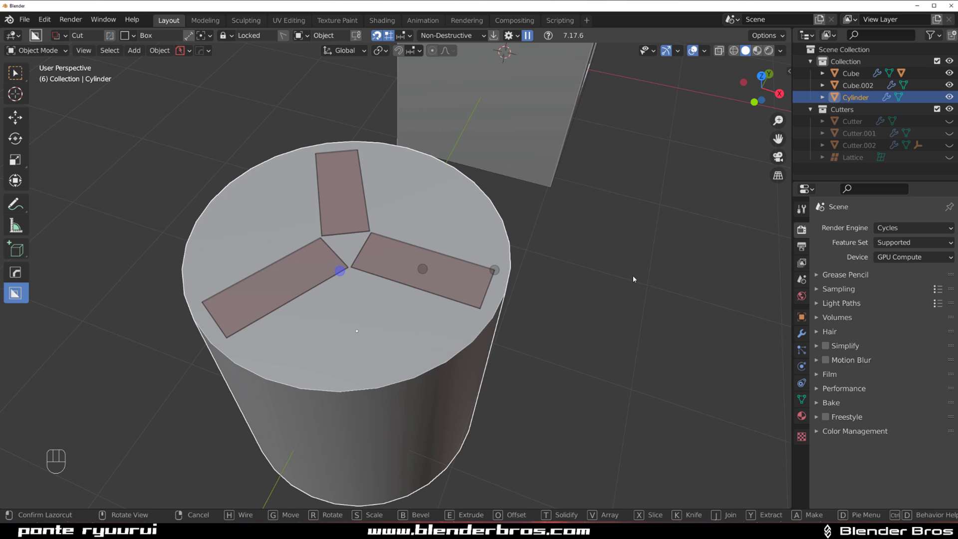
key("s")
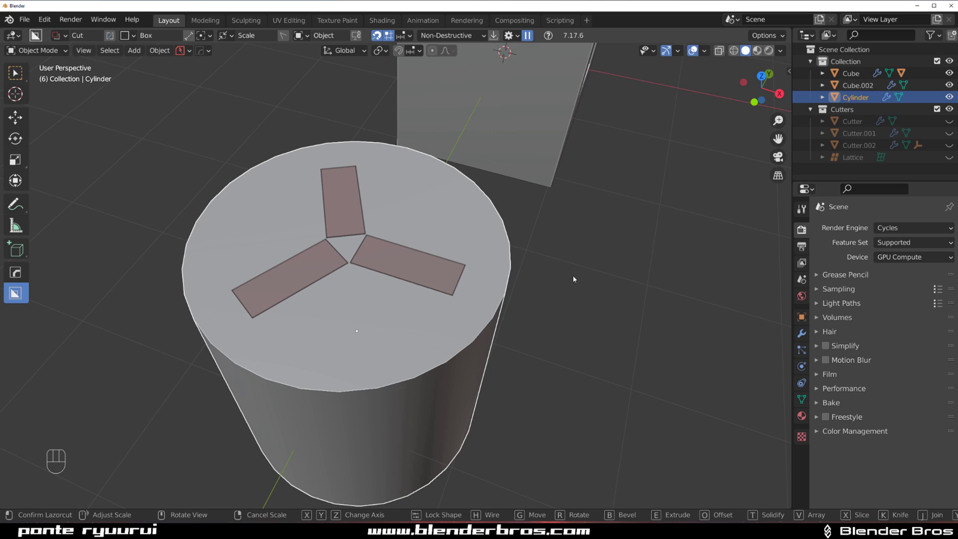
key("v")
key("v")
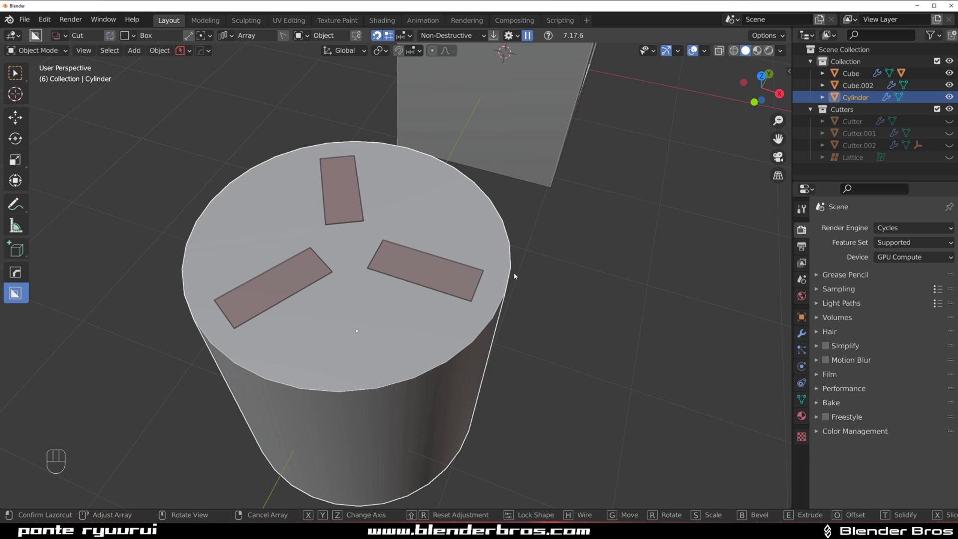
Bevel the three arrayed box cutters and extrude them into the cylinder to cut rounded slots.
key("b")
key("e")
left_click(514, 319)
scroll(514, 318, "up", 2)
middle_click_drag(469, 262, 403, 273)
scroll(454, 303, "down", 3)
scroll(414, 290, "up", 3)
scroll(429, 235, "down", 4)
scroll(427, 237, "down", 3)
scroll(395, 250, "up", 3)
scroll(441, 261, "down", 1)
scroll(442, 262, "down", 1)
middle_click_drag(502, 267, 411, 353, "shift")
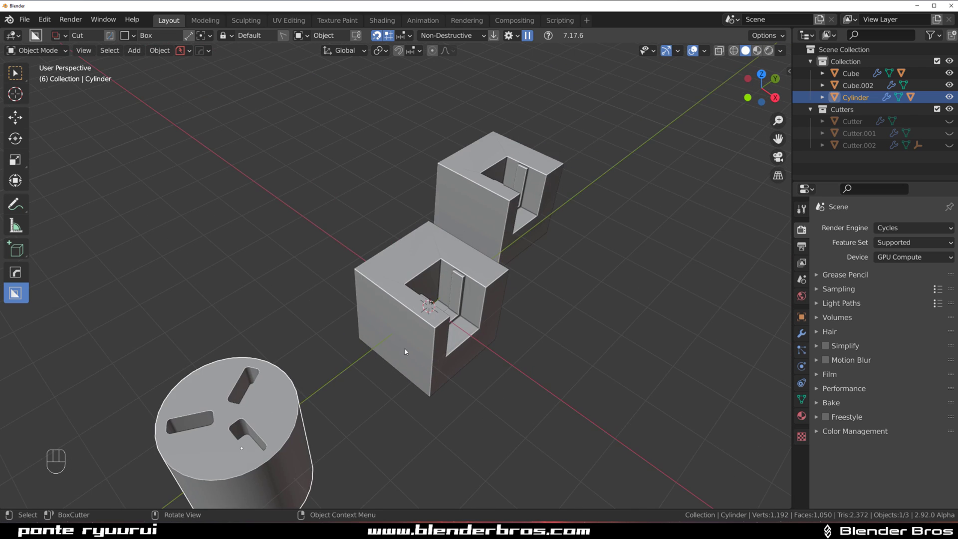
Select the cube at the origin in top view and add a Weighted Normal modifier with Keep Sharp using Sharpen.
key("grave")
scroll(300, 200, "up", 2)
middle_click_drag(170, 179, 337, 332, "shift")
left_click_drag(190, 211, 190, 211)
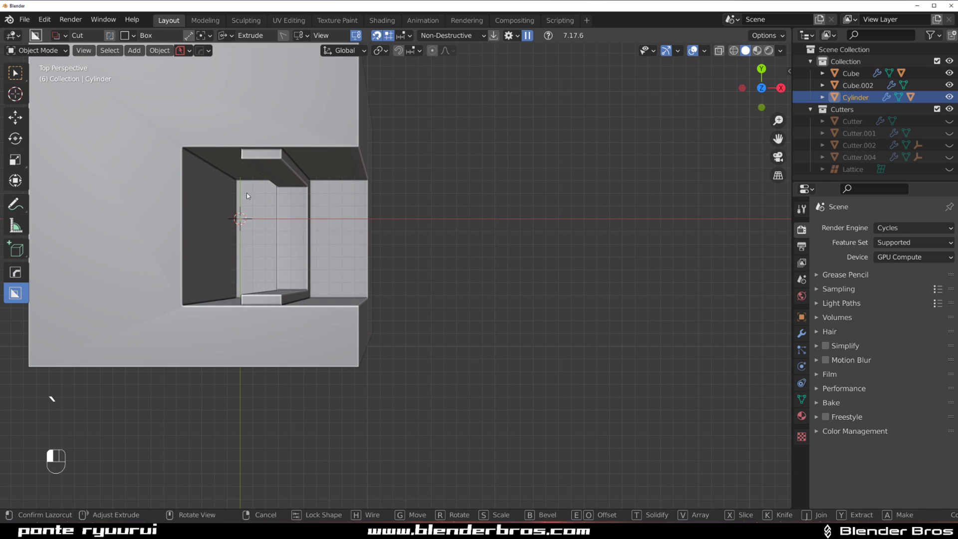
right_click(228, 242)
middle_click_drag(178, 137, 334, 173, "shift")
left_click(384, 220)
key("q")
left_click(385, 221)
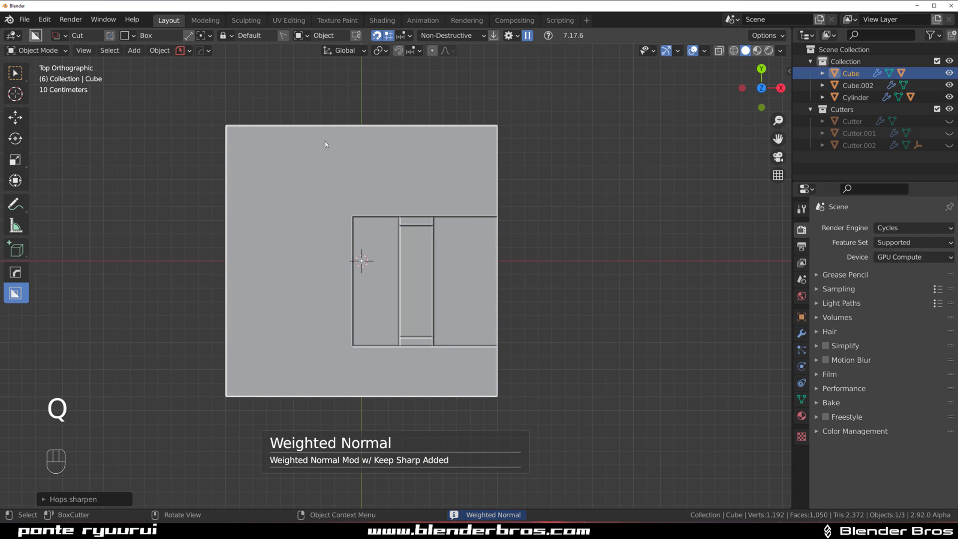
Switch BoxCutter's shape to Ngon and bring up the snap grid on the cube.
scroll(320, 160, "down", 1)
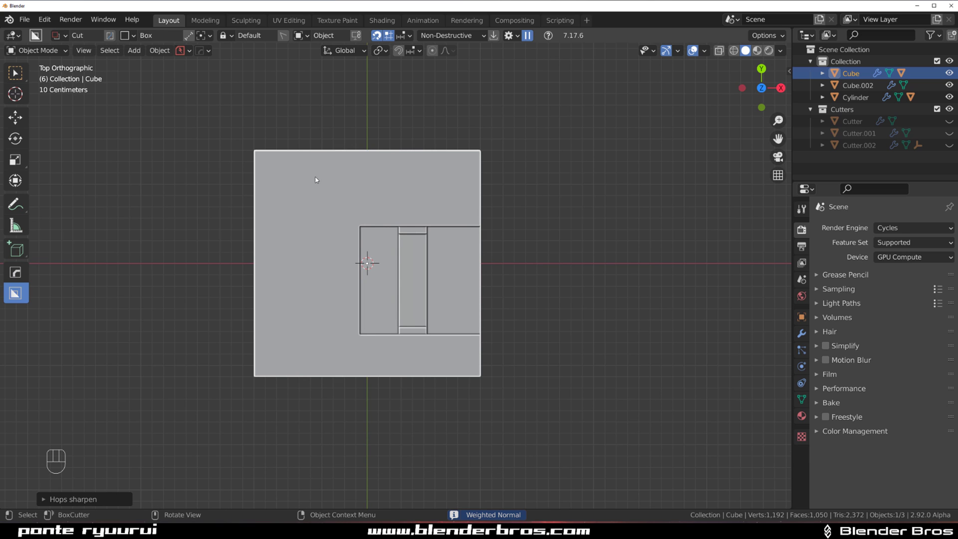
key("d")
left_click(307, 242)
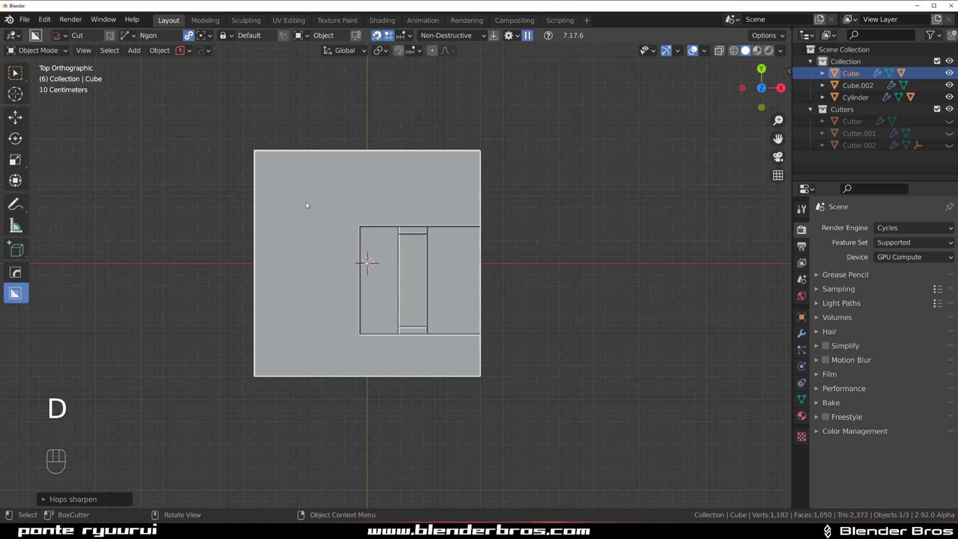
scroll(306, 205, "down", 2)
scroll(318, 199, "up", 2)
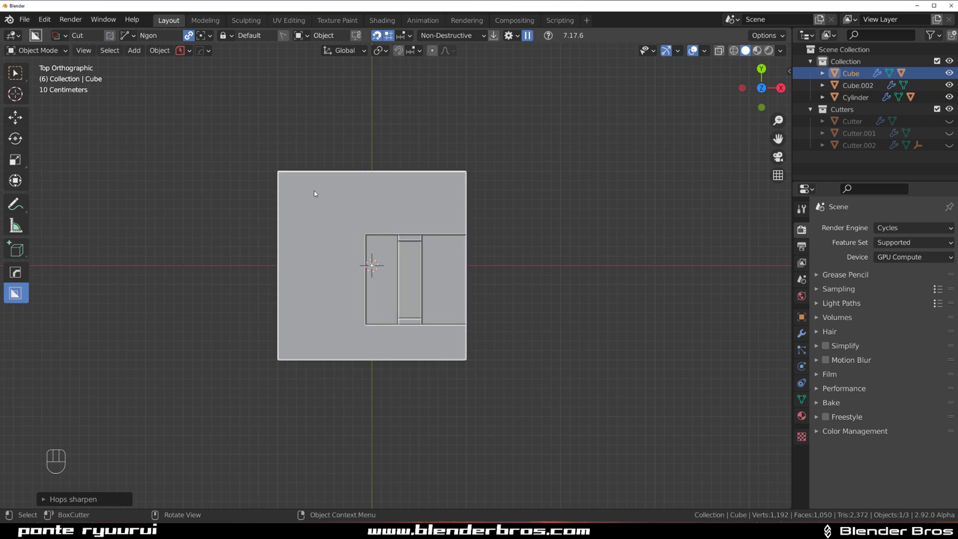
key("ctrl")
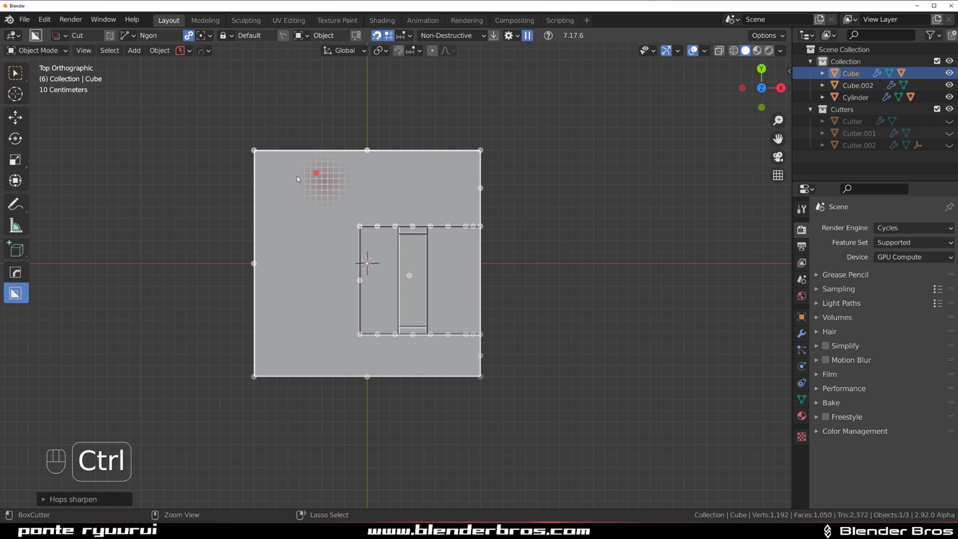
Set BoxCutter's snap increment to 0.1 m and bring up the snap grid beside the cube.
left_click(410, 36)
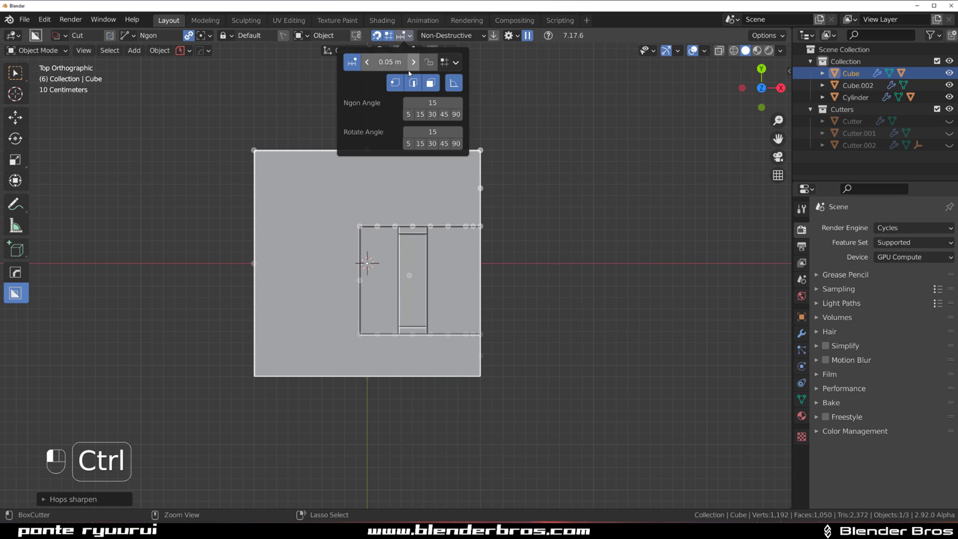
left_click_drag(393, 69, 408, 70)
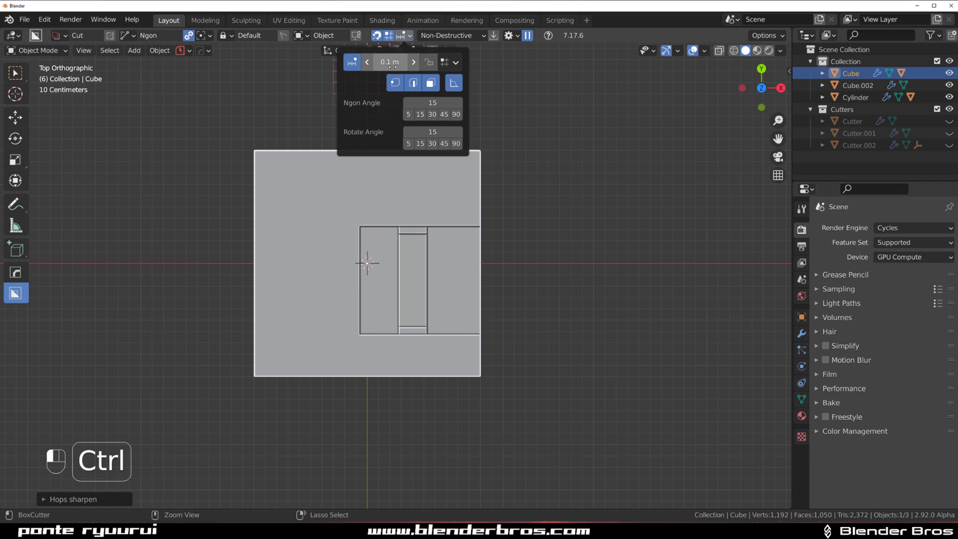
key("ctrl")
scroll(259, 230, "down", 1)
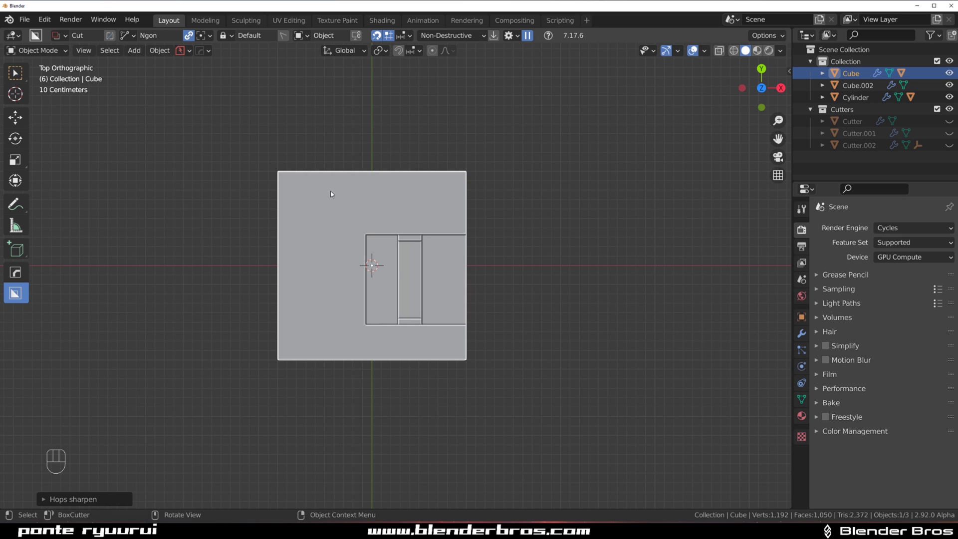
key("ctrl")
key("ctrl")
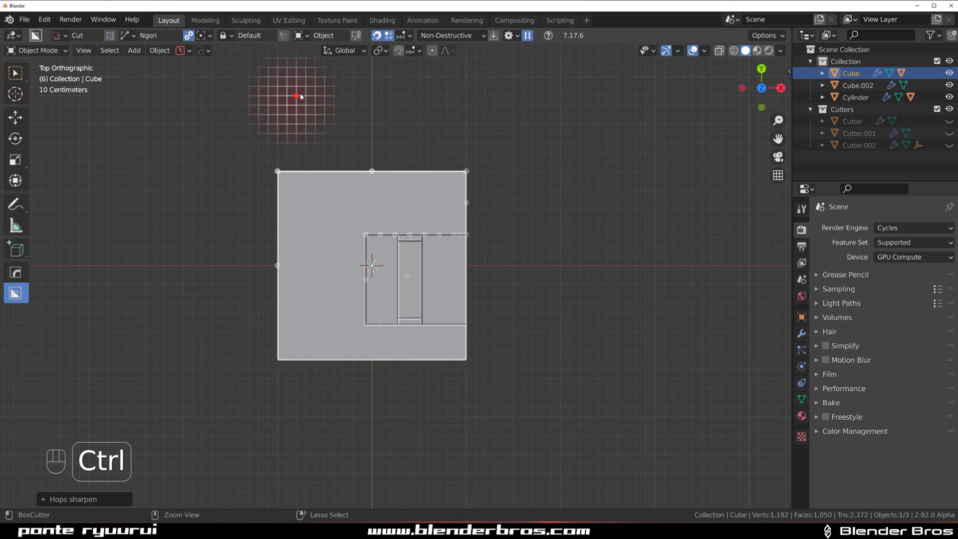
Try a five-point ngon cutter snapped to the grid across the cube's closed side, with its corners bevelled.
mouse_move(299, 97)
left_mouse_down("ctrl")
mouse_move(336, 200)
mouse_move(352, 199)
left_mouse_up("ctrl")
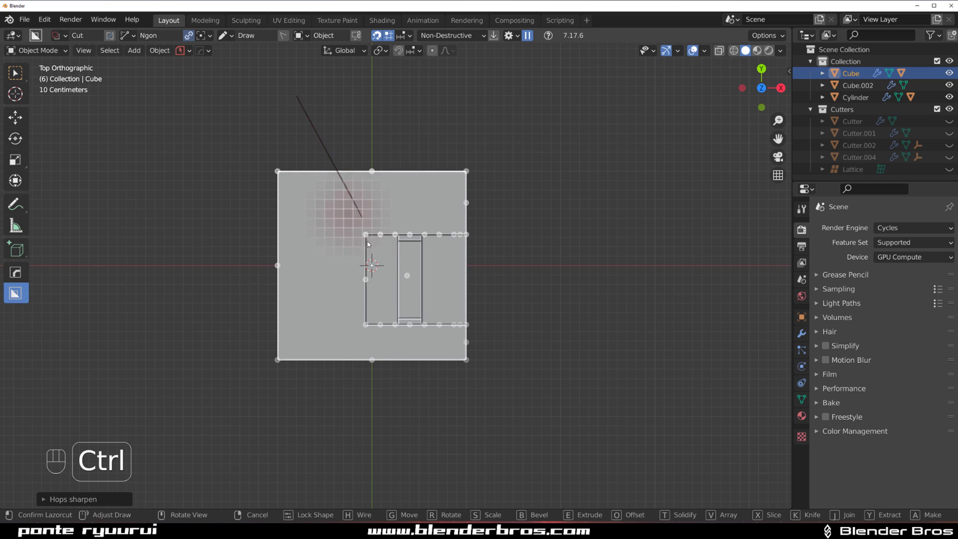
left_click(351, 295, "ctrl")
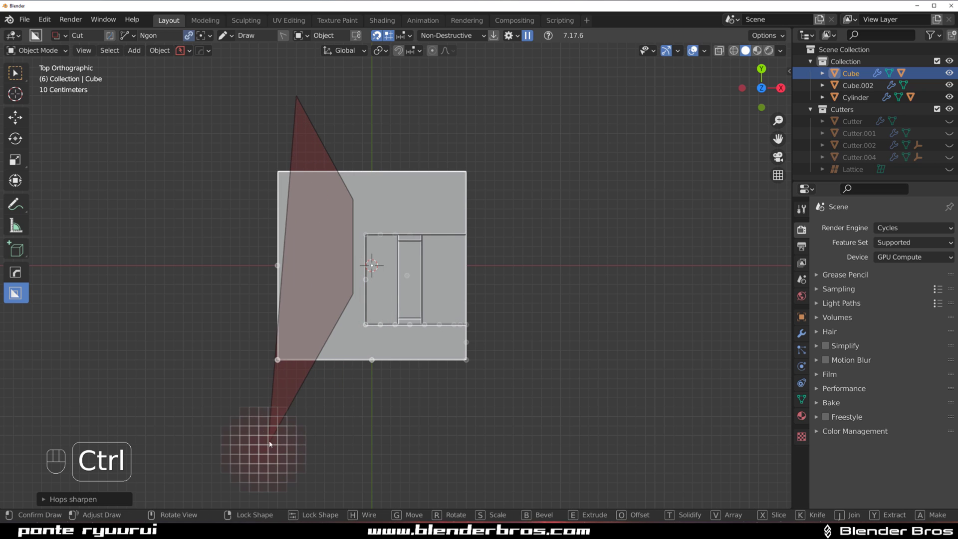
left_click(268, 443, "ctrl")
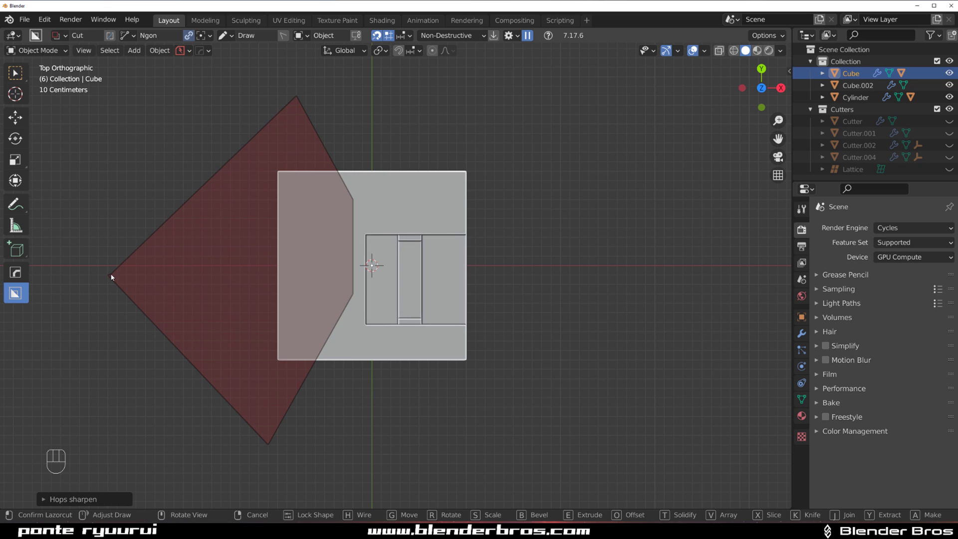
key("b")
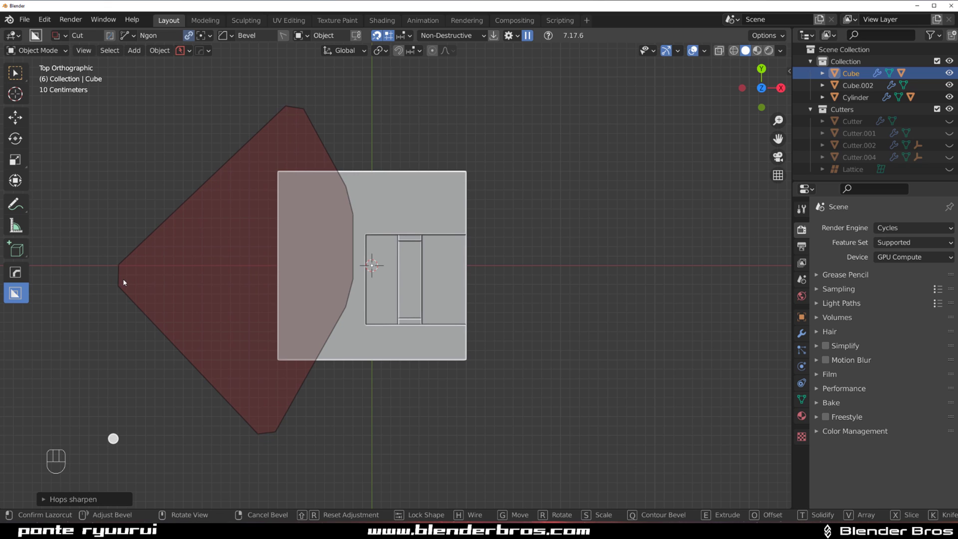
left_click(108, 282)
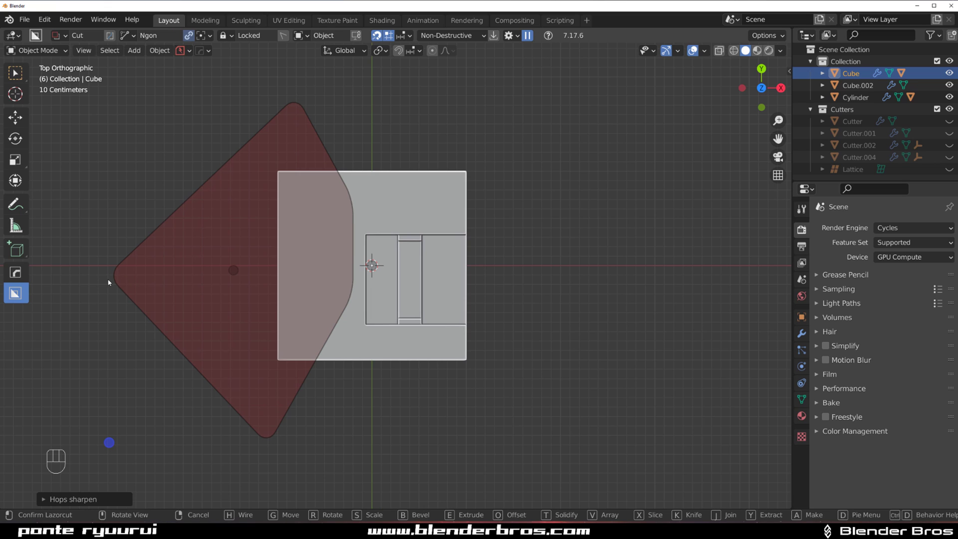
left_click(353, 196)
Return to an angled perspective view, duplicate the slotted cylinder and place the copy clear of the original.
middle_click_drag(338, 222, 459, 172)
middle_click_drag(392, 257, 253, 276)
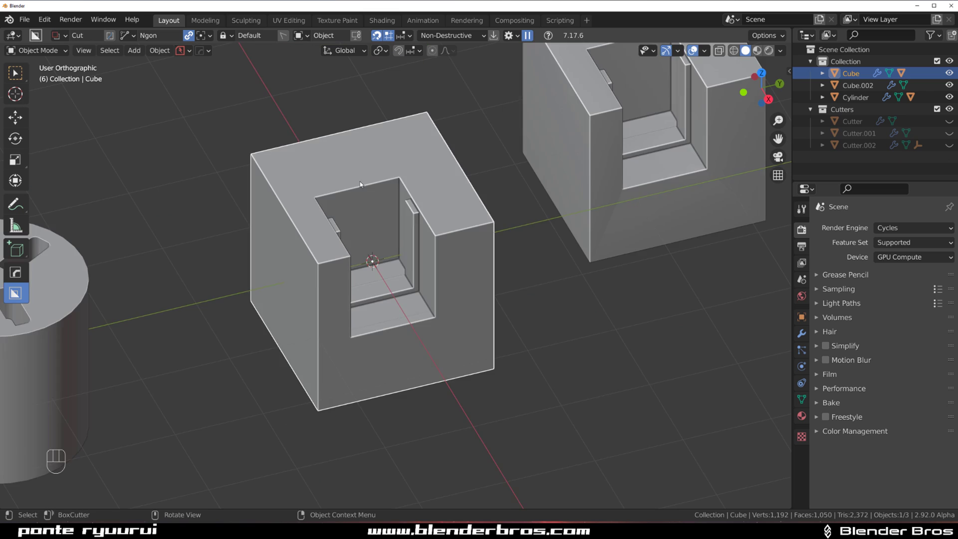
scroll(427, 248, "down", 5)
key("KP_5")
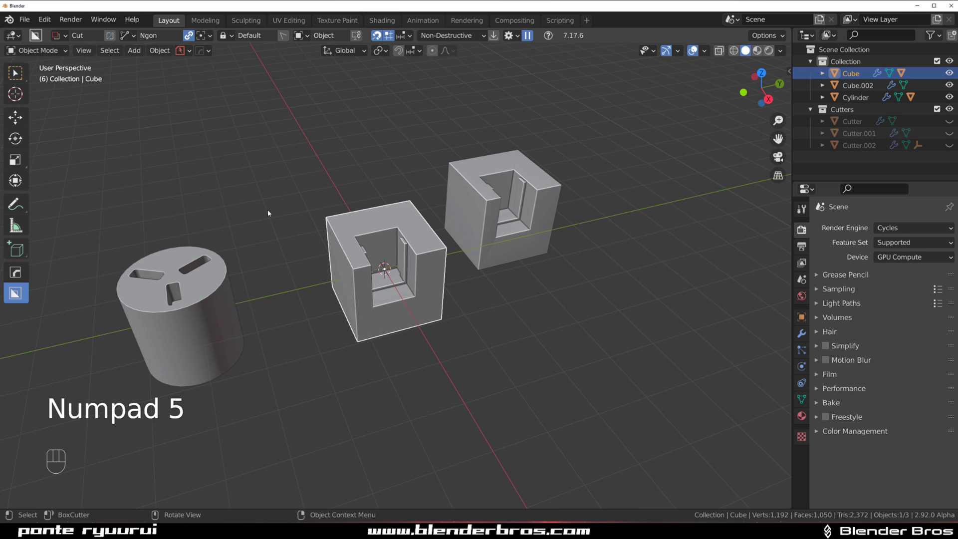
middle_click_drag(221, 292, 374, 229, "shift")
scroll(359, 244, "down", 2)
left_click(360, 244)
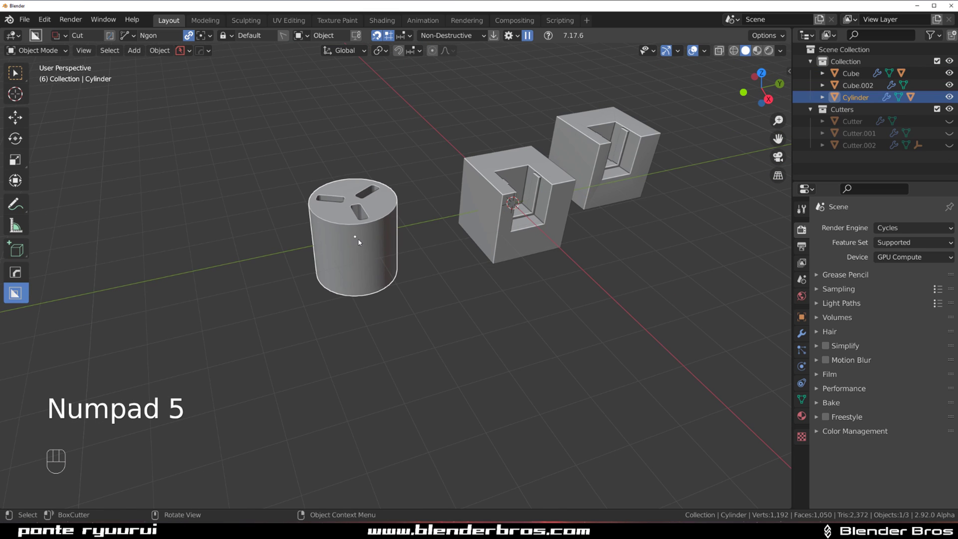
key("shift+d")
left_click(641, 305)
Make a trial cut on the duplicated cylinder, switch BoxCutter's shape to Circle and undo the last change.
middle_click_drag(578, 306, 352, 299, "shift")
scroll(438, 280, "up", 1)
mouse_move(438, 275)
left_mouse_down()
mouse_move(470, 327)
mouse_move(432, 283)
mouse_move(425, 253)
mouse_move(406, 270)
mouse_move(407, 282)
mouse_move(427, 282)
mouse_move(422, 262)
left_mouse_up()
key("d")
left_click(401, 322)
scroll(440, 279, "up", 2)
key("ctrl+z")
Cut round holes into the duplicated cylinder's top face and side with the 32-sided Circle cutter.
left_click_drag(480, 257, 502, 277, "ctrl")
mouse_move(501, 279)
left_mouse_down("ctrl")
mouse_move(457, 346)
mouse_move(425, 341)
mouse_move(433, 338)
left_mouse_up("ctrl")
left_click(424, 339, "ctrl")
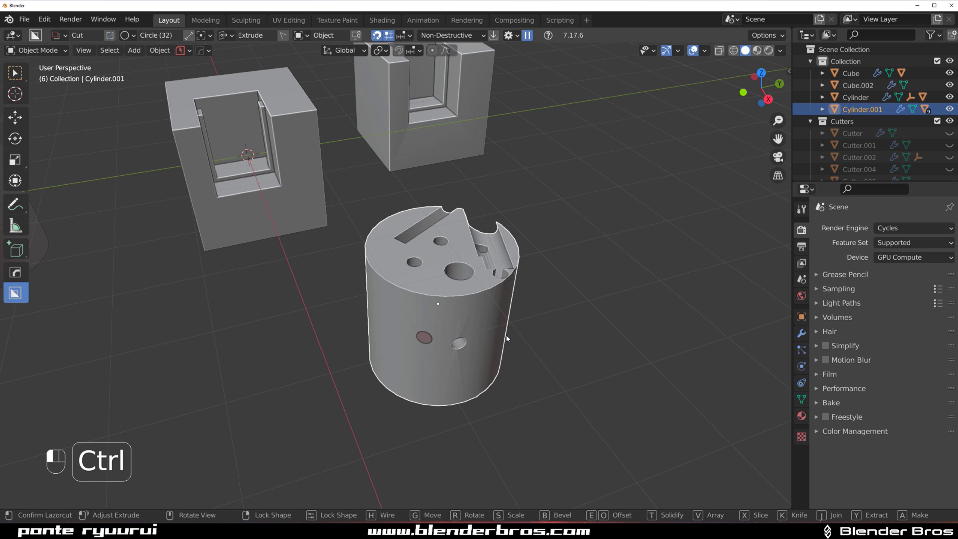
left_click(557, 308, "ctrl")
Inspect the duplicated cylinder's base mesh in Edit Mode from several angles and return to Object Mode.
middle_click_drag(556, 306, 478, 288)
scroll(489, 269, "up", 2)
scroll(489, 271, "down", 2)
key("Tab")
left_click(321, 290)
middle_click_drag(320, 291, 380, 350)
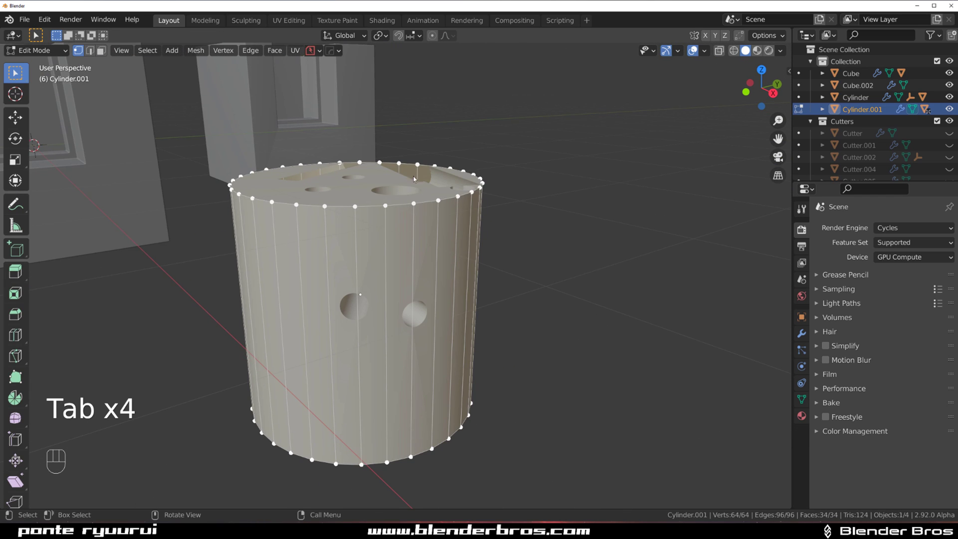
key("Tab")
middle_click_drag(414, 218, 342, 237)
key("Tab")
left_click(486, 257)
key("Tab")
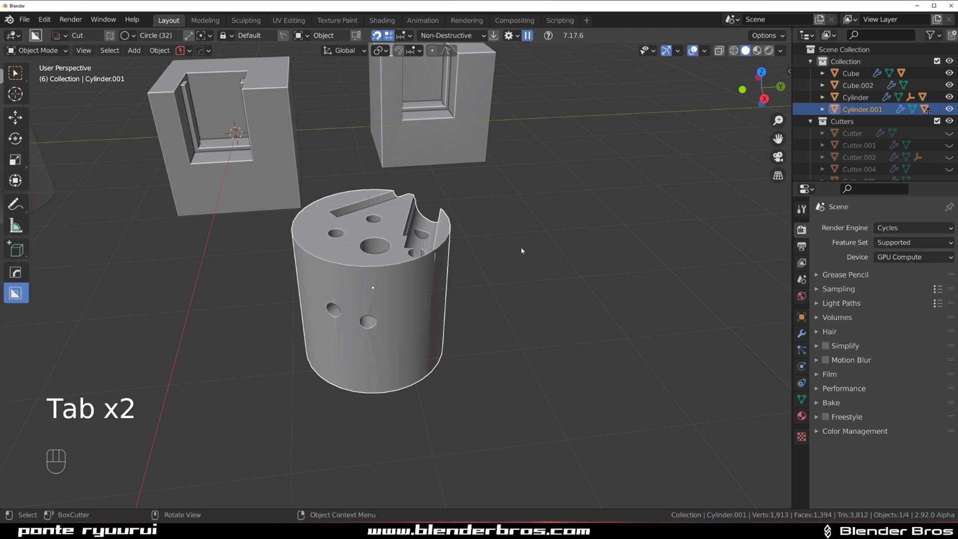
Run Sharpen / Apply Mods (CSharp) on the duplicated cylinder and check its mesh in Edit Mode.
key("q")
key("ctrl")
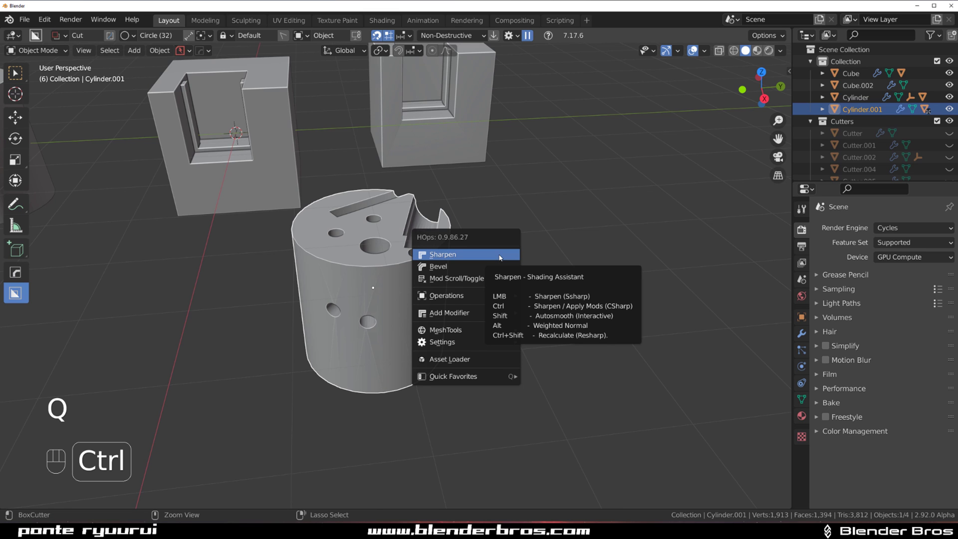
left_click(501, 257, "ctrl")
key("Tab")
middle_click_drag(343, 282, 393, 222)
key("Tab")
Add a Weighted Normal modifier to the mirrored cylinder with Sharpen and review its modifier stack in HOps Helper.
key("q")
left_click(387, 212, "alt")
key("ctrl+grave")
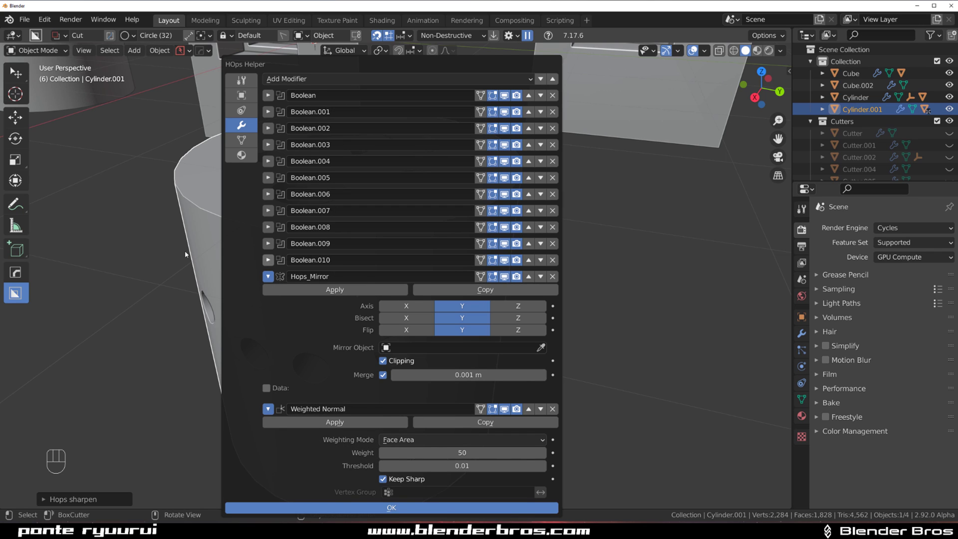
left_click(133, 220)
Run the Hard Ops Smart Apply operation on the mirrored cylinder's modifiers.
middle_click_drag(412, 240, 392, 241)
scroll(349, 267, "down", 3)
key("q")
mouse_move(391, 278)
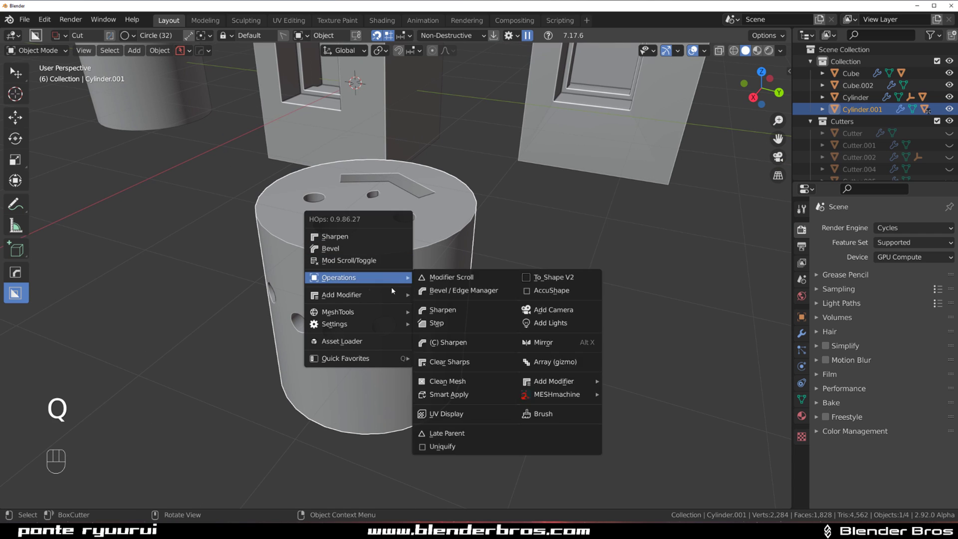
left_click(471, 396)
Apply the mirrored cylinder's Boolean modifiers with CSharp, then inspect its mesh in Edit Mode and its modifiers in HOps Helper.
key("q")
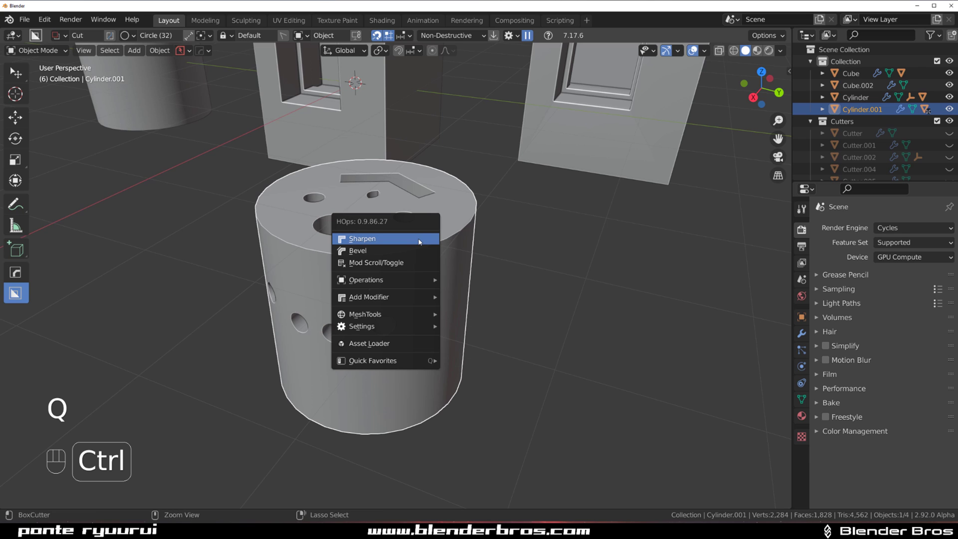
left_click(419, 241, "ctrl")
key("Tab")
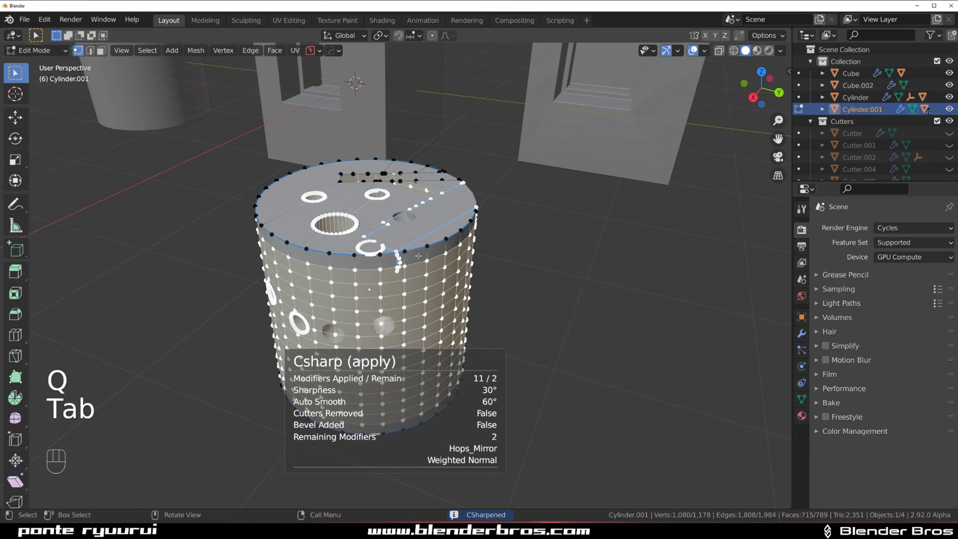
key("Tab")
key("ctrl+grave")
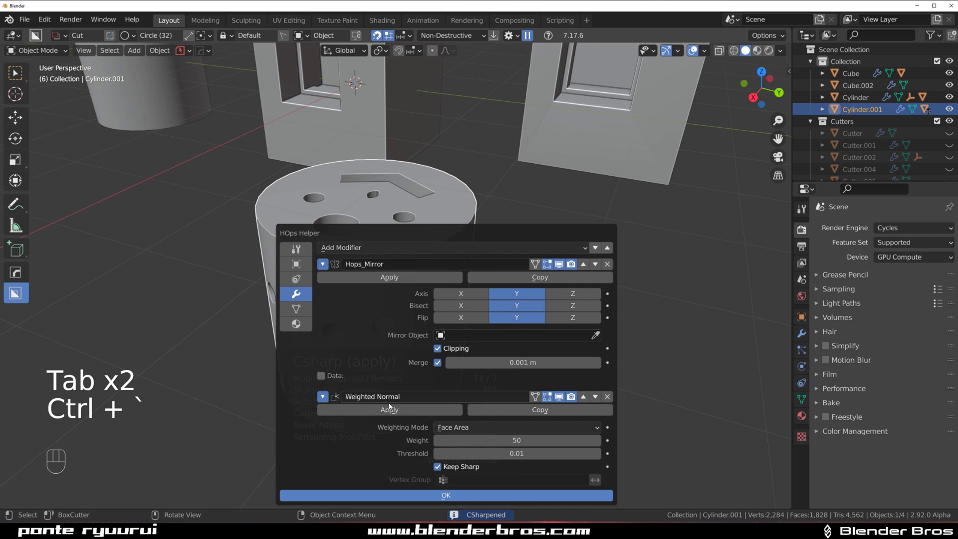
Add a three-segment Hard Ops bevel limited to a 30° angle to the mirrored cylinder.
scroll(385, 234, "up", 3)
key("q")
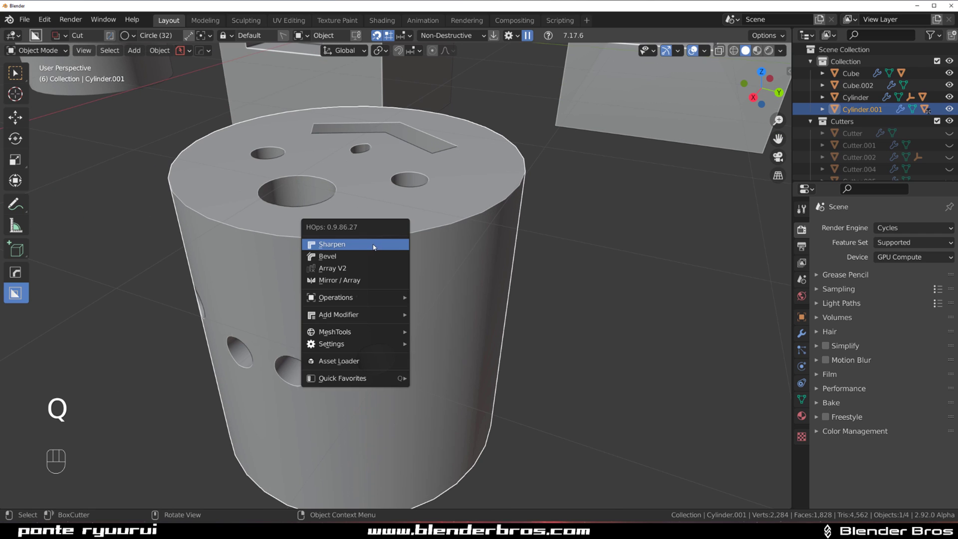
left_click(369, 256)
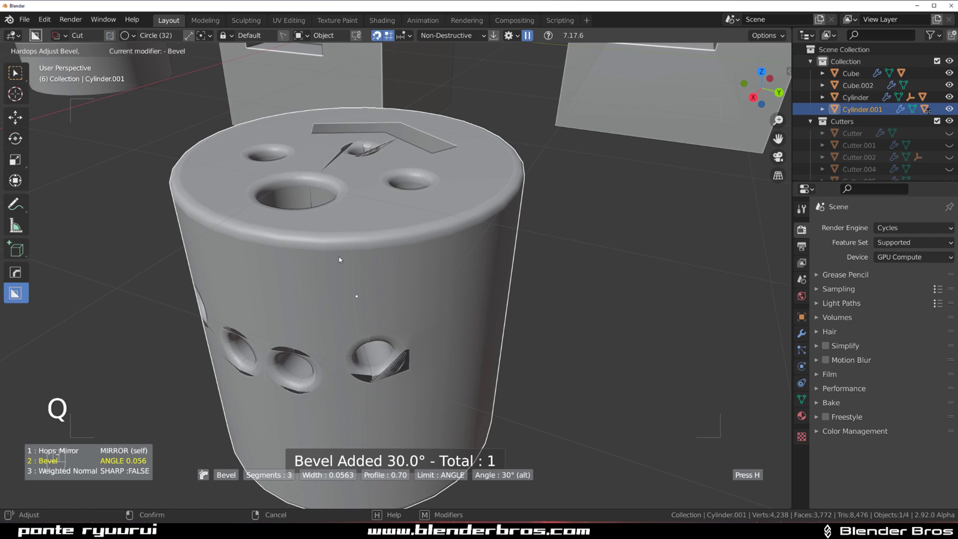
left_click(368, 275)
scroll(368, 275, "down", 5)
middle_click_drag(372, 286, 515, 263)
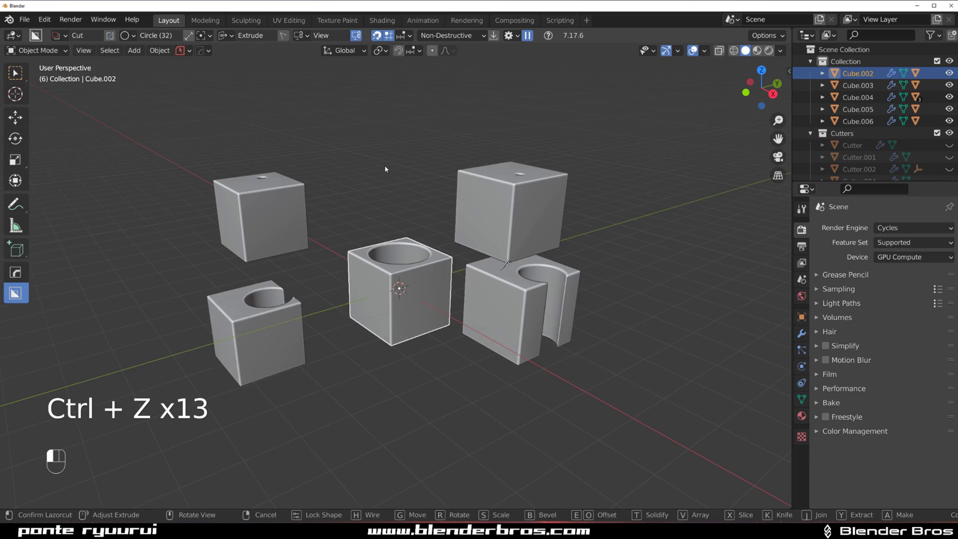
Cancel the pending BoxCutter shape and add Weighted Normal modifiers with Keep Sharp to all five cubes using Sharpen.
scroll(384, 169, "up", 2)
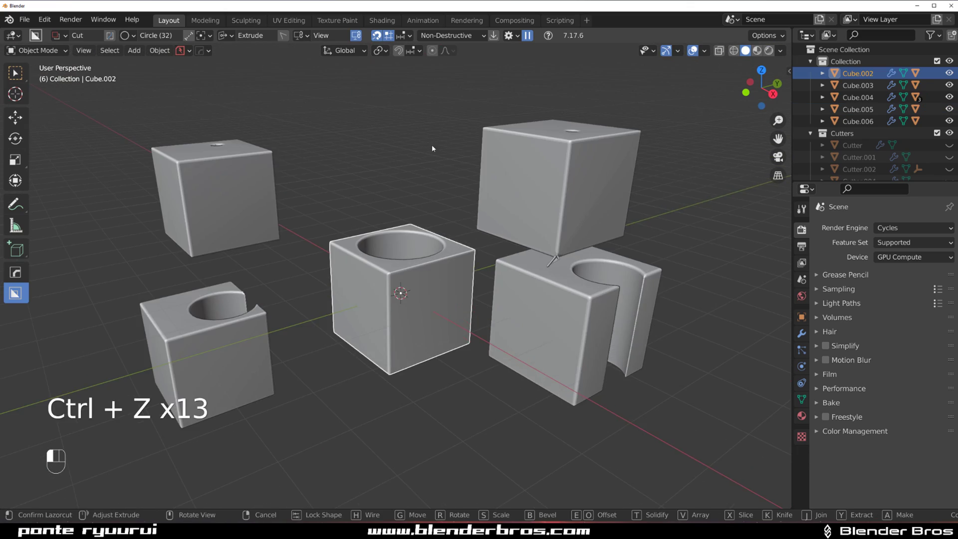
middle_click_drag(434, 149, 481, 149)
right_click(358, 155)
scroll(355, 179, "down", 1)
middle_click_drag(355, 179, 325, 193)
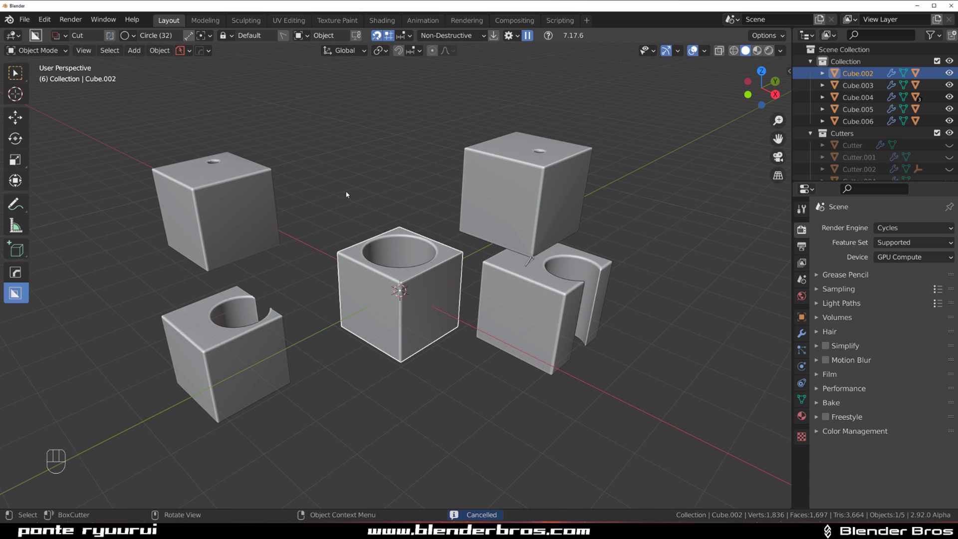
scroll(357, 194, "up", 2)
key("a")
key("q")
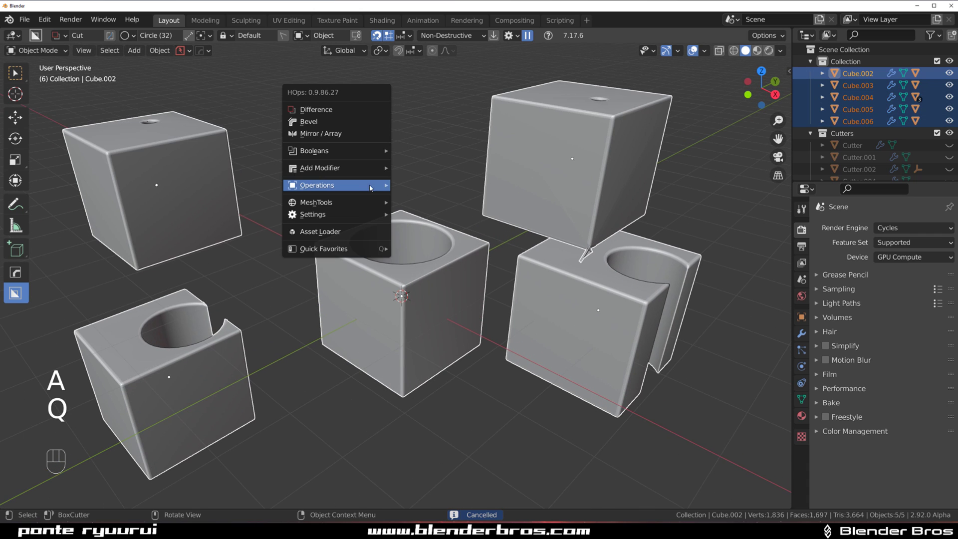
mouse_move(377, 188)
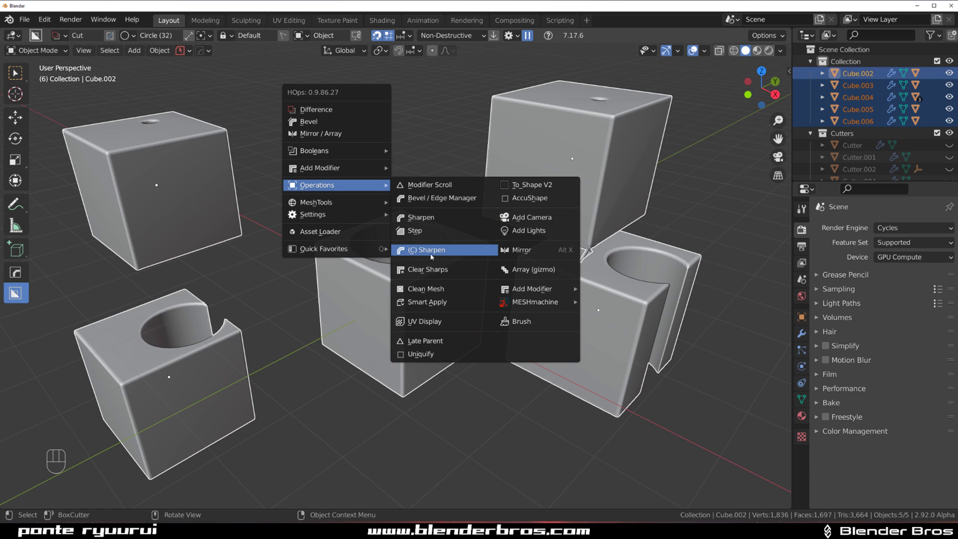
key("alt")
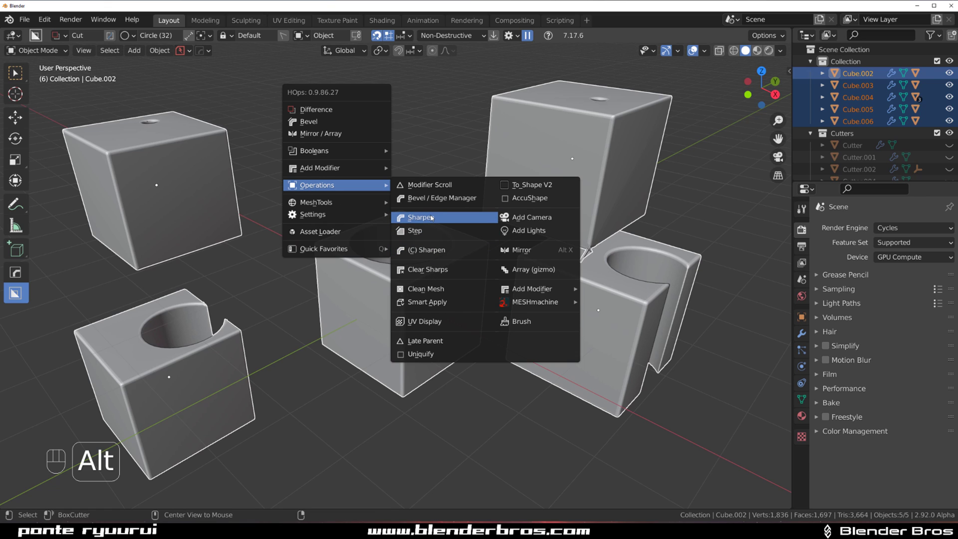
left_click(432, 218, "alt")
Check the modifier stacks of several individual cubes in HOps Helper for the Weighted Normal modifier.
left_click(220, 175)
key("ctrl+grave")
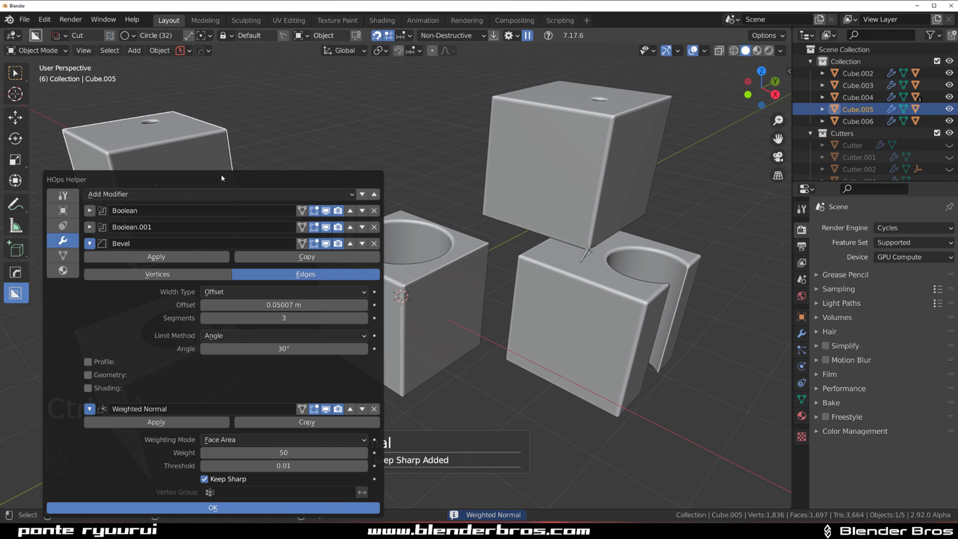
left_click(417, 277)
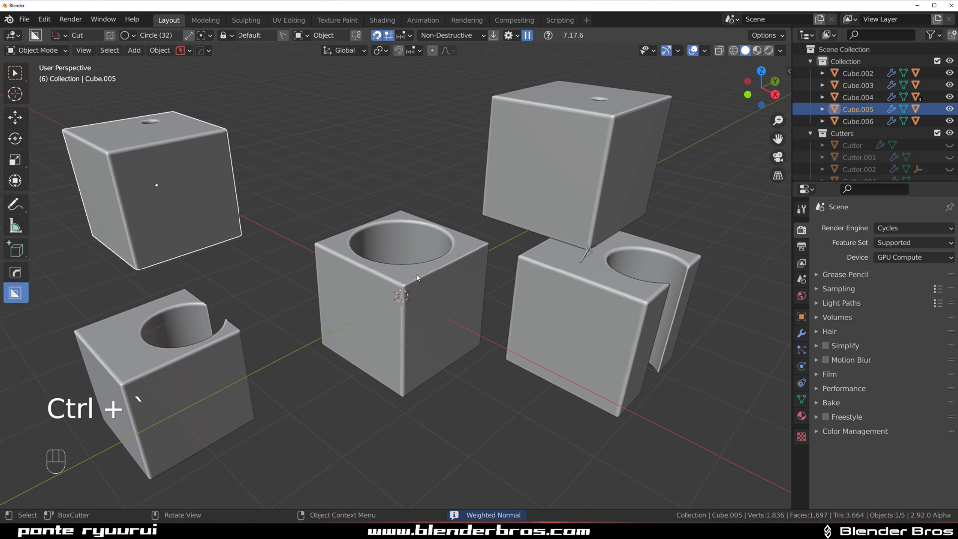
left_click(417, 278)
key("ctrl+grave")
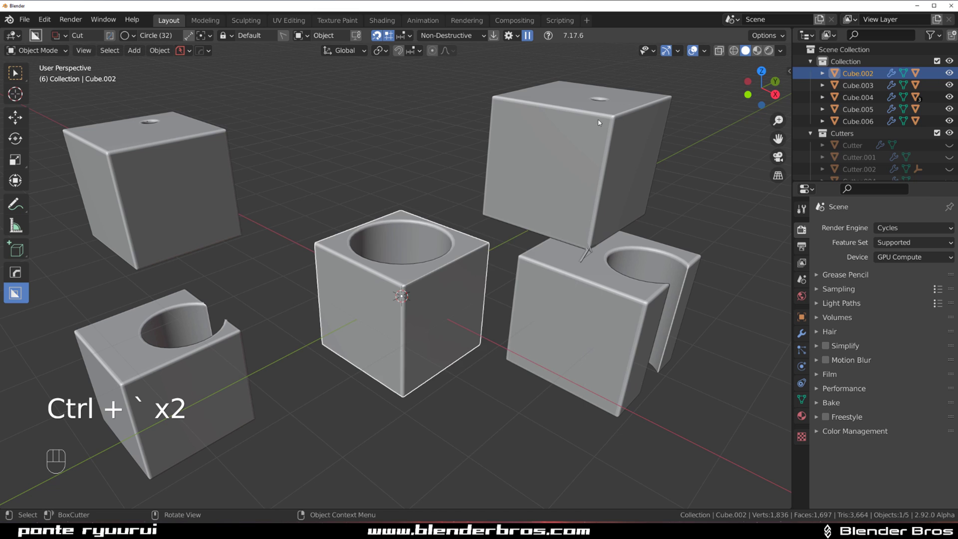
left_click(380, 300)
key("ctrl+grave")
left_click(385, 142)
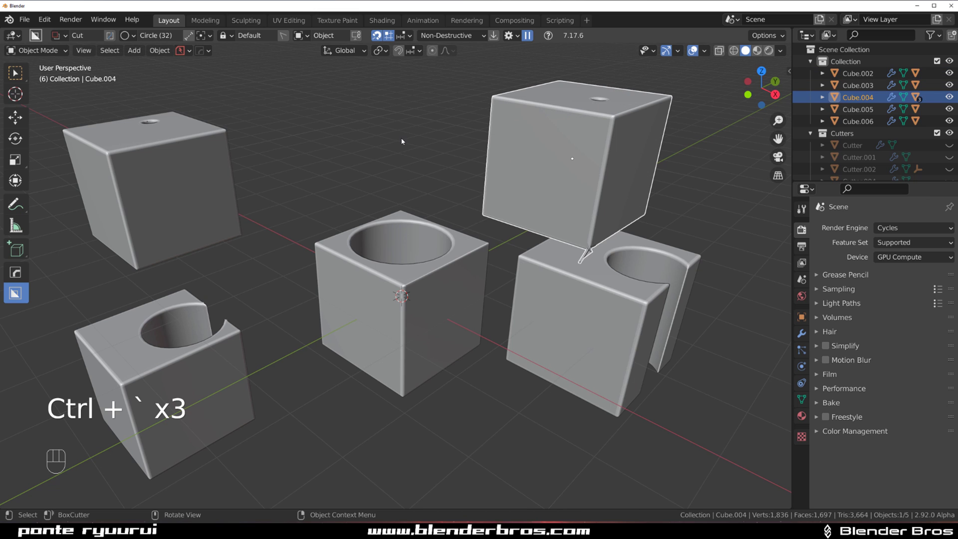
Add a new cube mesh at the 3D cursor and keep it shown in the scene.
scroll(323, 151, "down", 5)
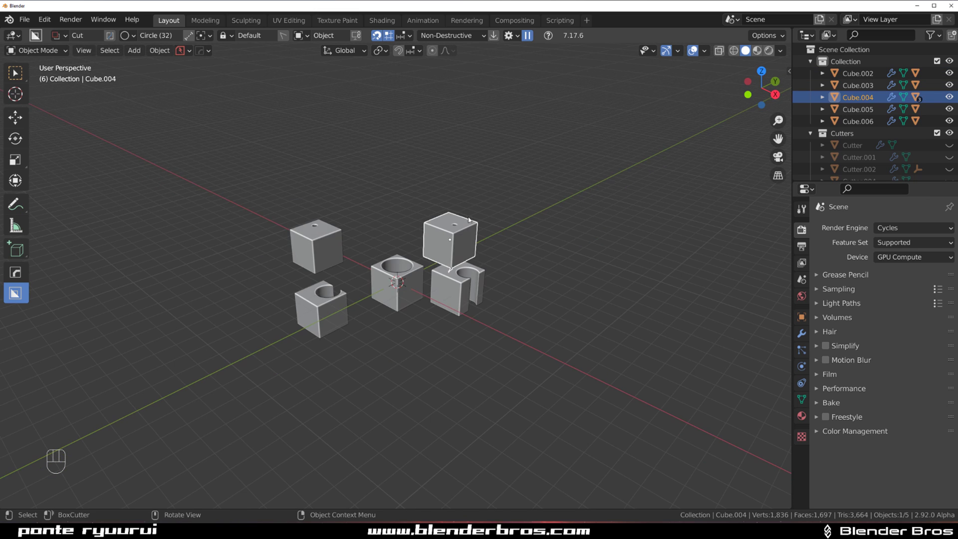
scroll(423, 220, "up", 3)
middle_click_drag(443, 289, 389, 270)
middle_click_drag(456, 227, 366, 234, "shift")
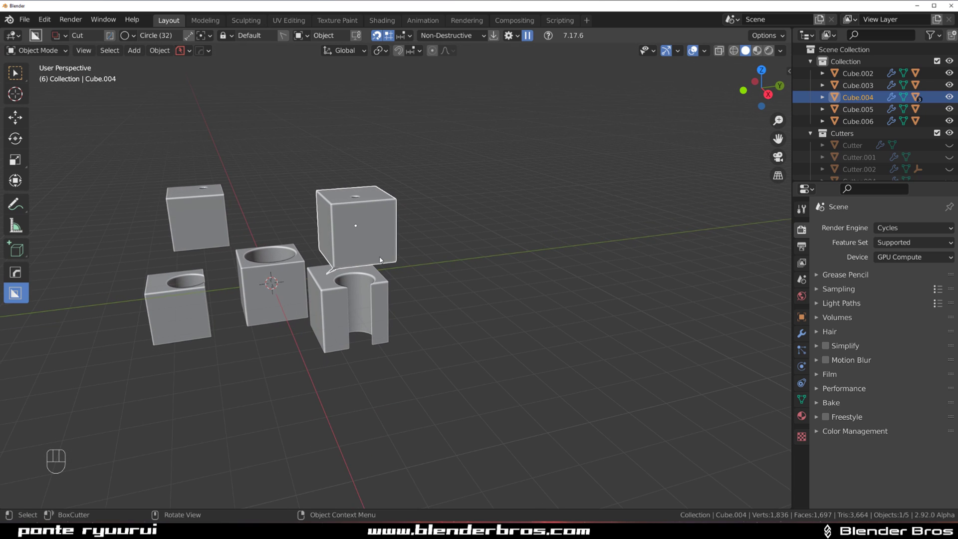
middle_click_drag(477, 291, 413, 298, "shift")
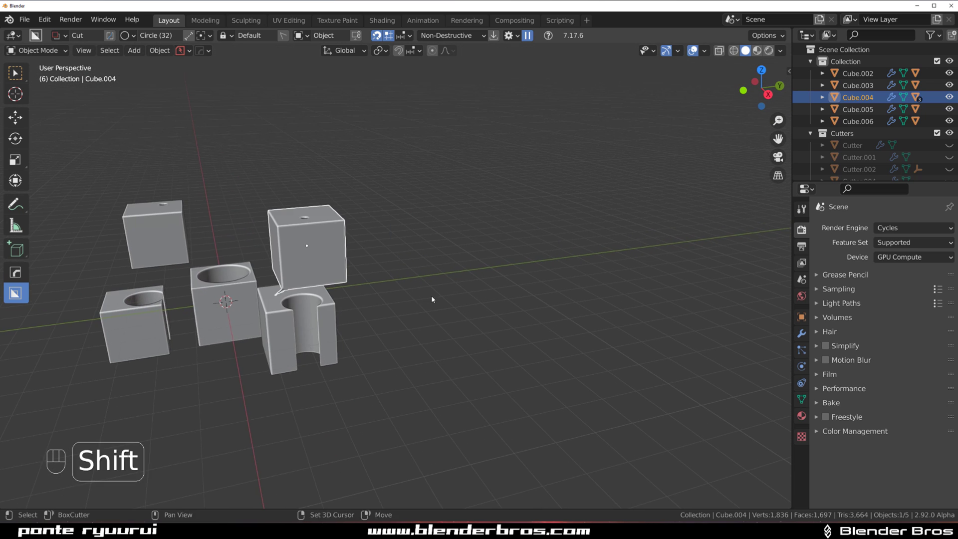
key("shift+a")
mouse_move(403, 268)
left_click(478, 292)
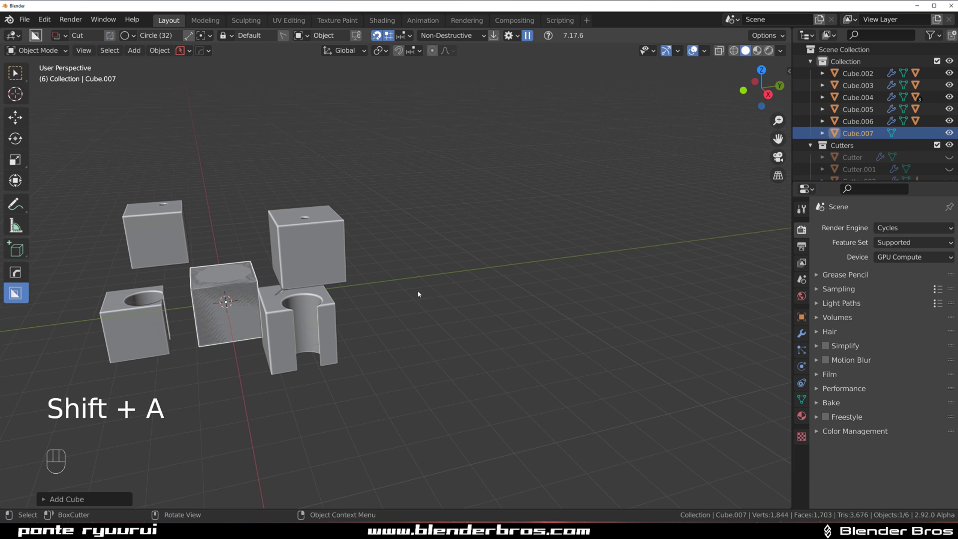
key("h")
key("ctrl+z")
Move the new cube clear of the group of existing cubes.
key("g")
left_click(661, 303)
middle_click_drag(661, 303, 484, 307, "shift")
scroll(391, 297, "up", 5)
middle_click_drag(398, 291, 437, 302)
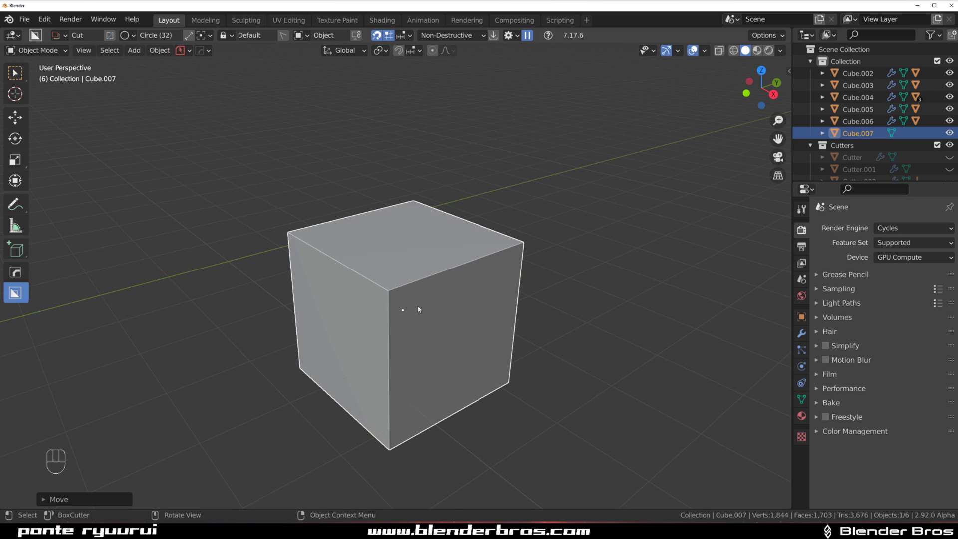
Review the Workflow and Sharp options in HOps Helper, including the WN and HN bevel shading choices.
key("ctrl+grave")
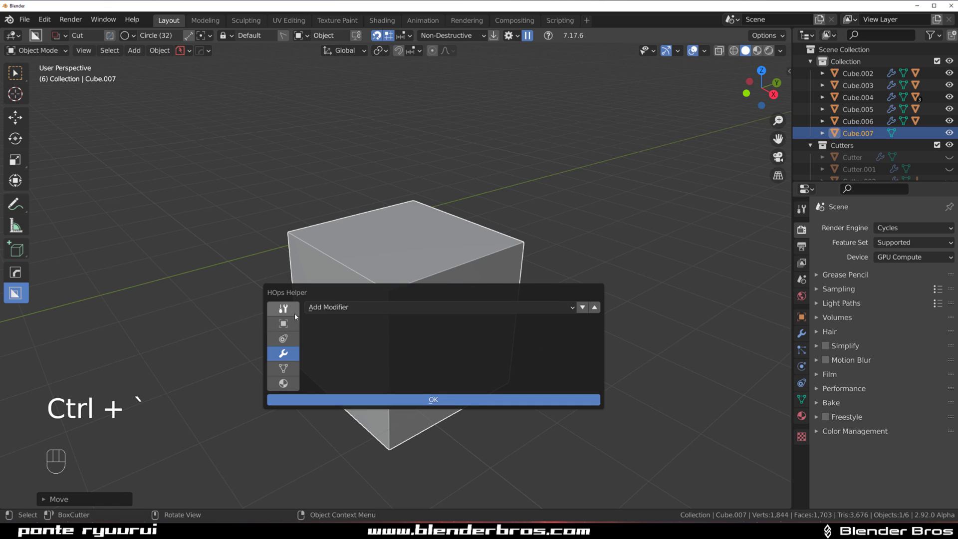
left_click(293, 309)
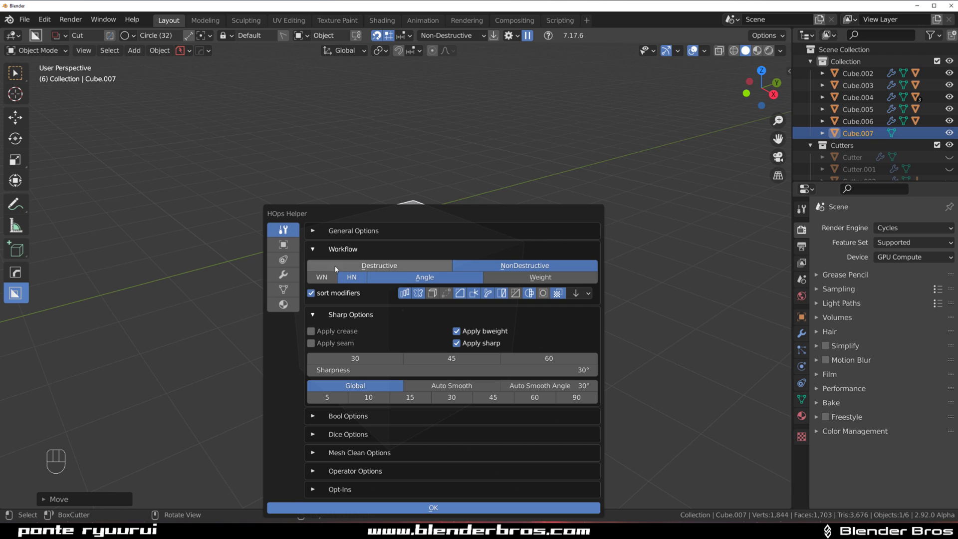
left_click(441, 171)
Add a Hard Ops bevel limited to a 30° angle to the new cube.
scroll(419, 260, "up", 2)
key("q")
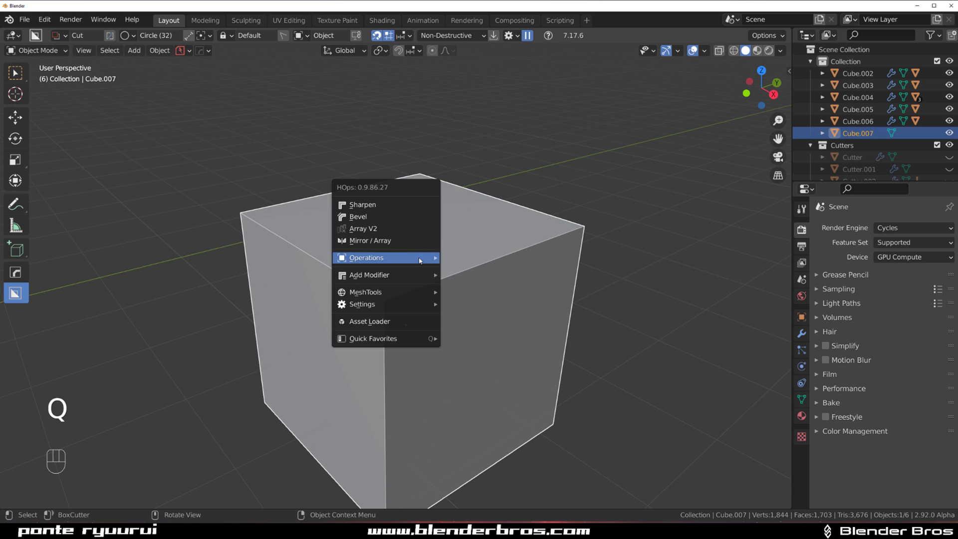
left_click(404, 217)
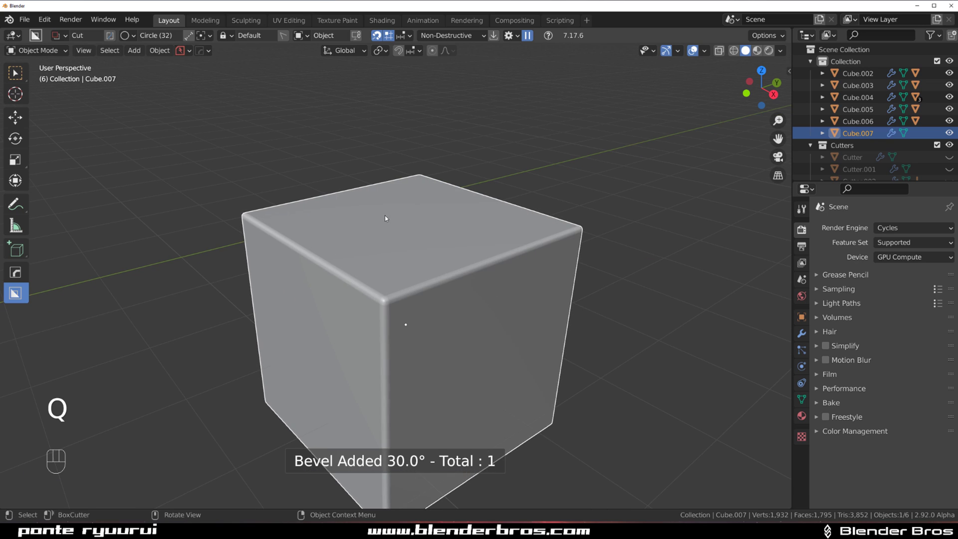
Inspect the new cube's Bevel modifier in HOps Helper, checking Harden Normals in its shading settings.
key("ctrl+grave")
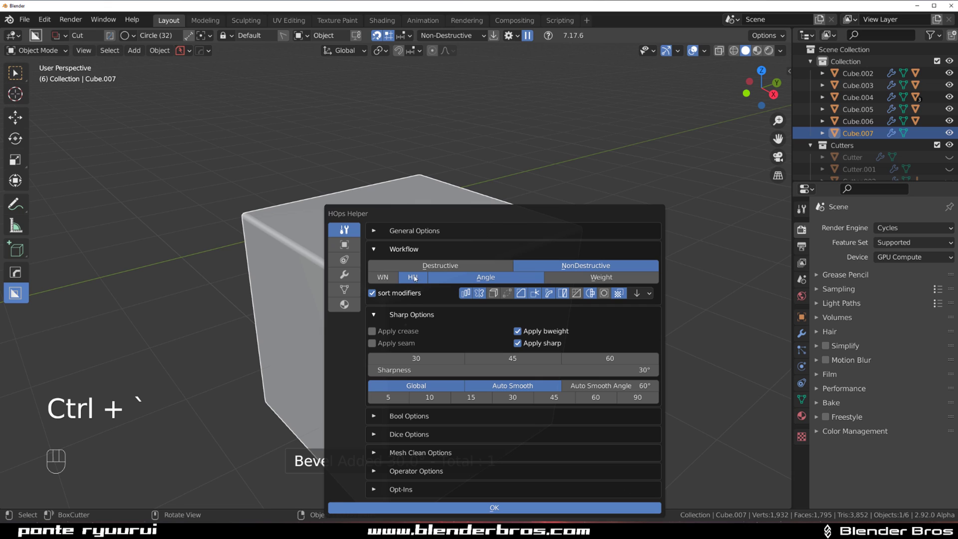
left_click(345, 275)
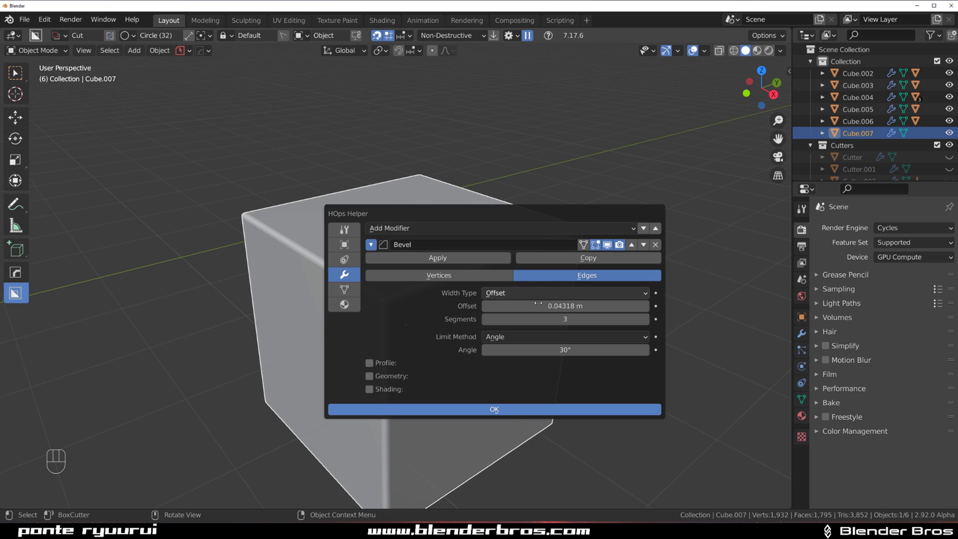
left_click(382, 389)
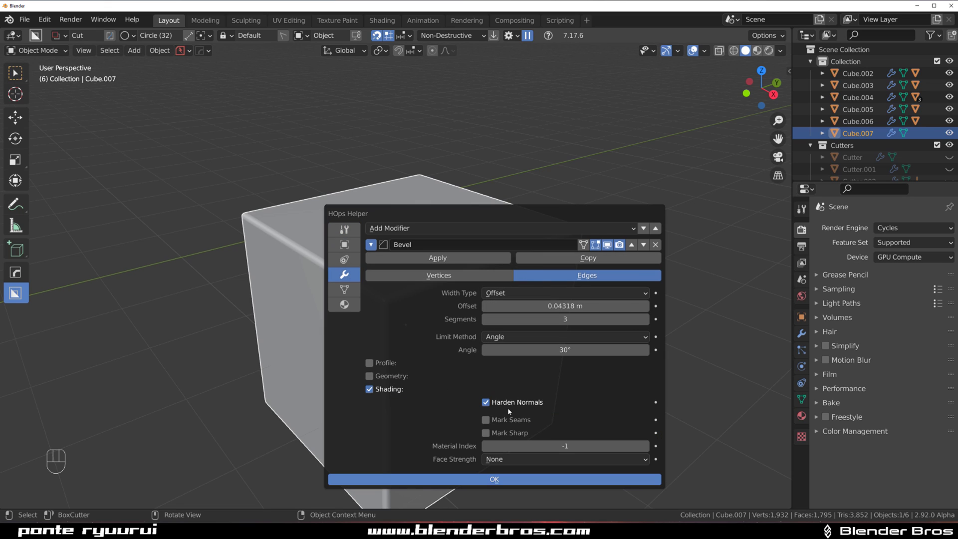
left_click(541, 480)
Select and delete all the cubes in the scene.
scroll(532, 450, "down", 10)
key("KP_5")
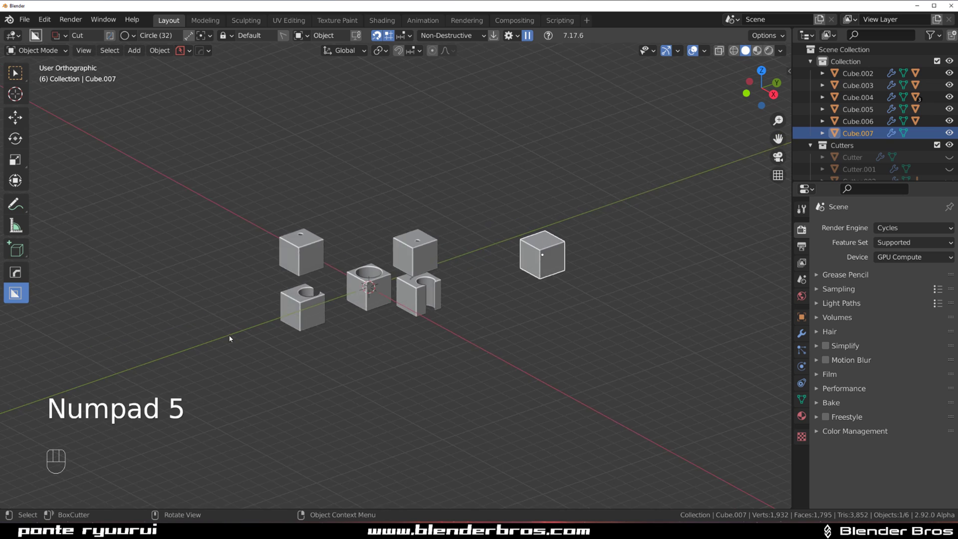
key("slash")
key("slash")
key("a")
key("x")
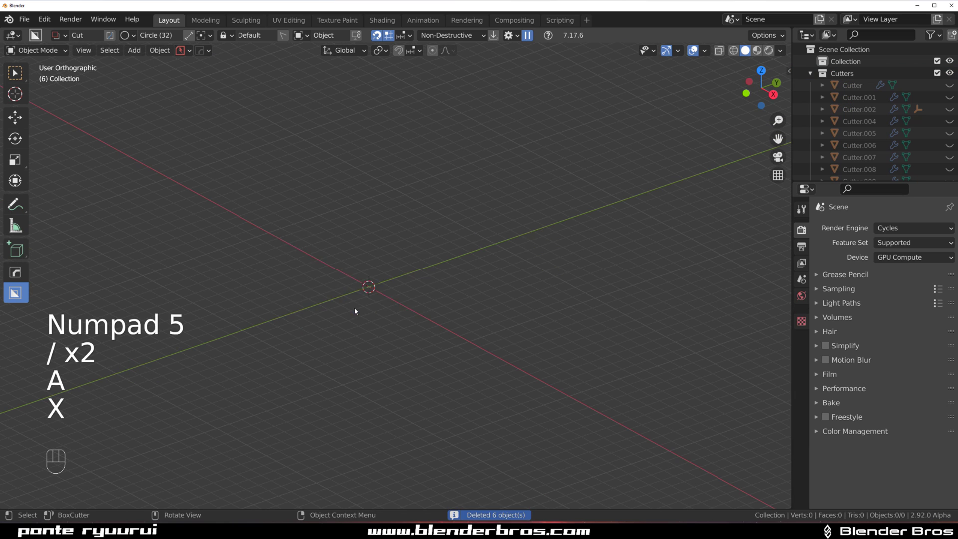
Return to perspective view and add a fresh cube mesh at the 3D cursor.
key("KP_5")
middle_click_drag(356, 298, 432, 287)
key("shift+a")
mouse_move(429, 285)
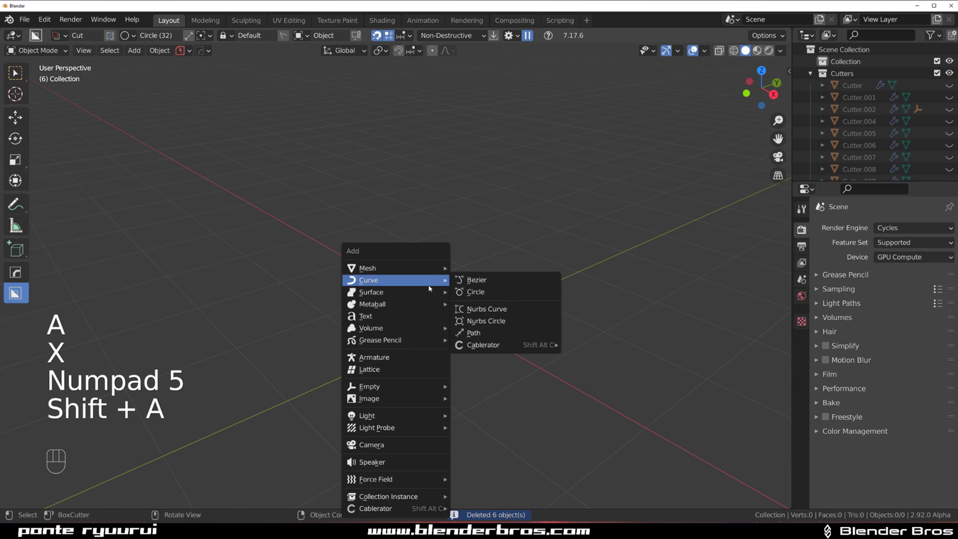
mouse_move(434, 268)
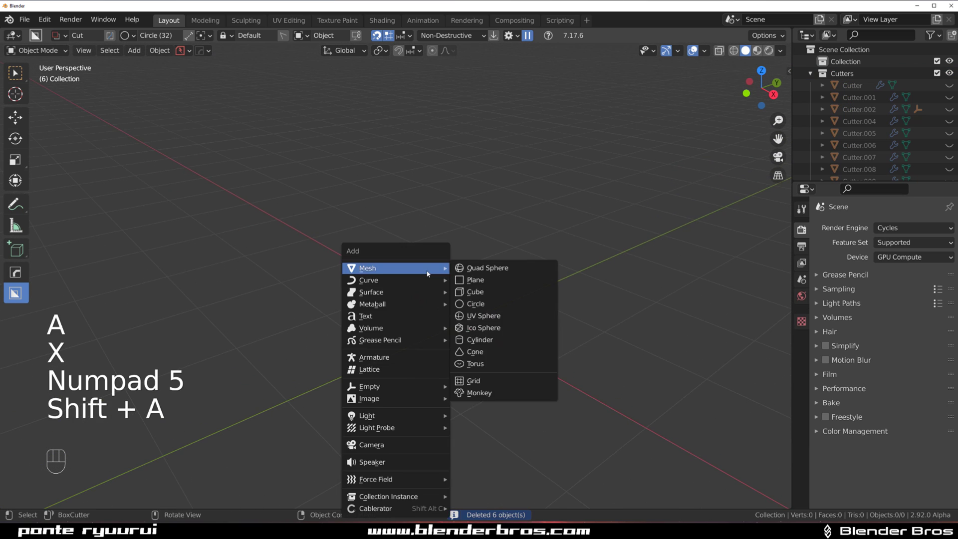
left_click(482, 292)
scroll(519, 307, "up", 2)
scroll(414, 279, "down", 2)
middle_click_drag(556, 323, 424, 234, "shift")
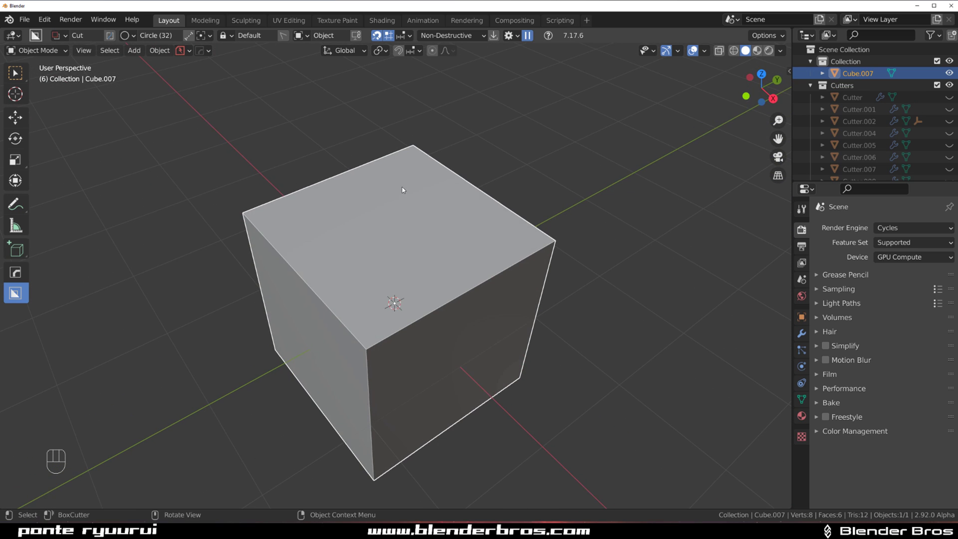
Cancel a trial circle cut on the cube and switch the BoxCutter shape to Box.
left_click_drag(403, 189, 462, 321)
right_click(452, 256)
key("d")
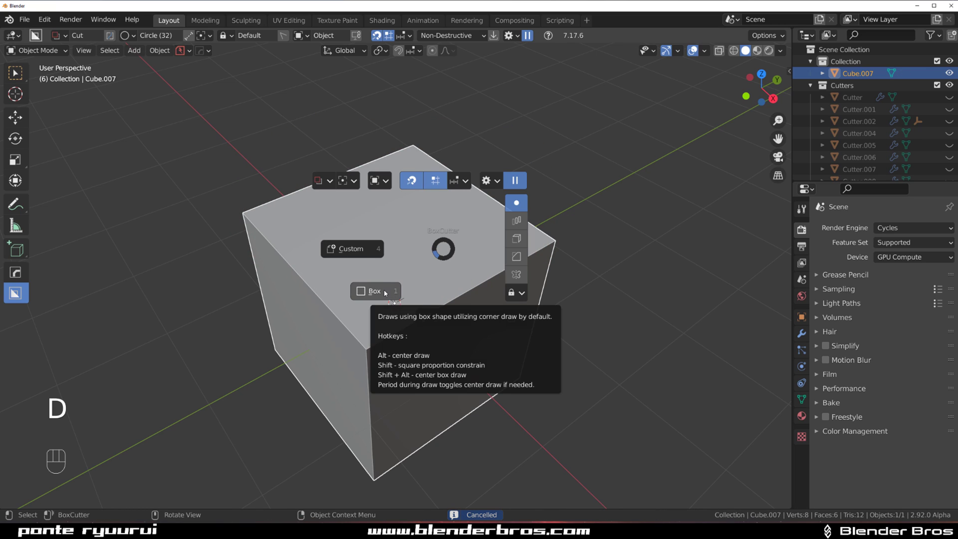
left_click(386, 293)
Run Selection to Boolean on the cube's top face and an adjacent side face, with inset 0.322 and an inward extrusion.
middle_click_drag(430, 274, 433, 247)
key("Tab")
left_click(432, 247)
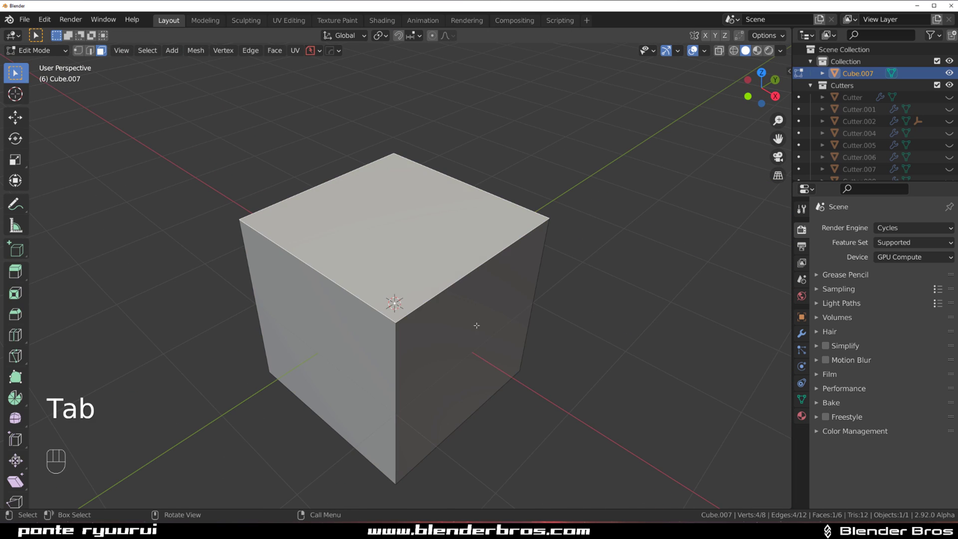
left_click(477, 326, "shift")
middle_click_drag(477, 327, 492, 299)
key("q")
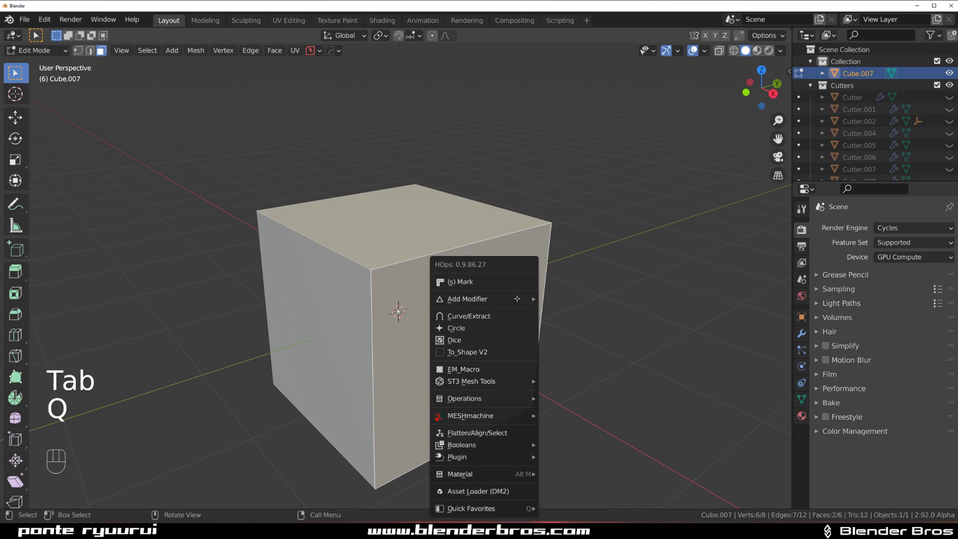
mouse_move(517, 299)
mouse_move(522, 400)
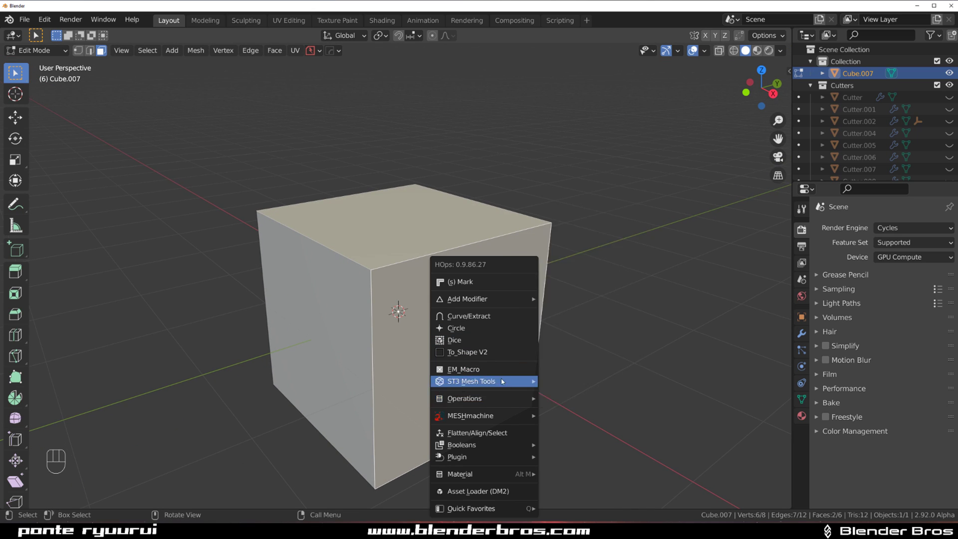
mouse_move(519, 445)
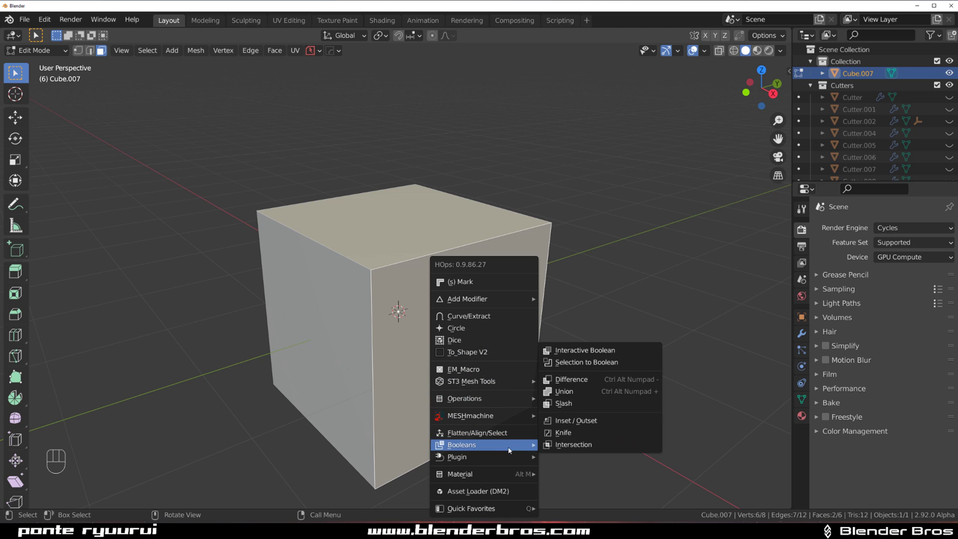
left_click(586, 362)
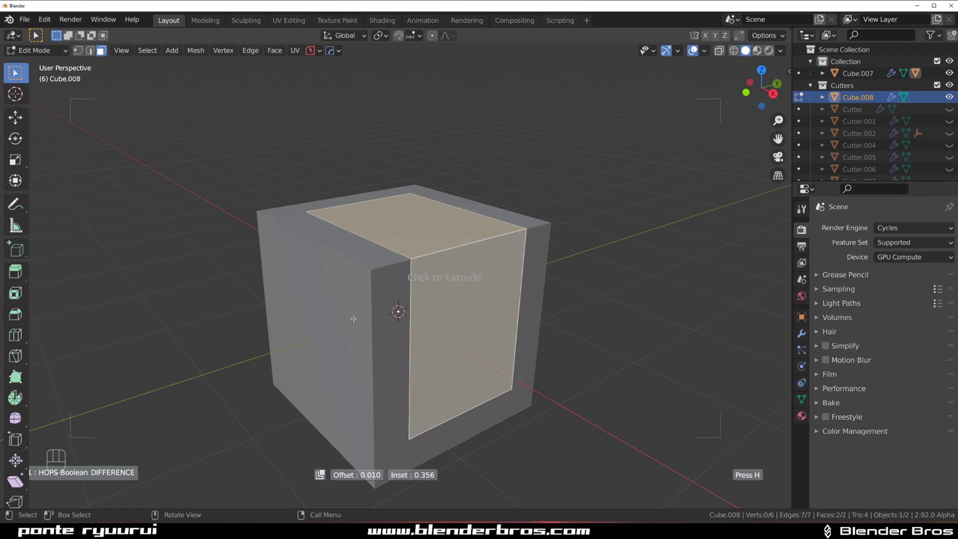
key("h")
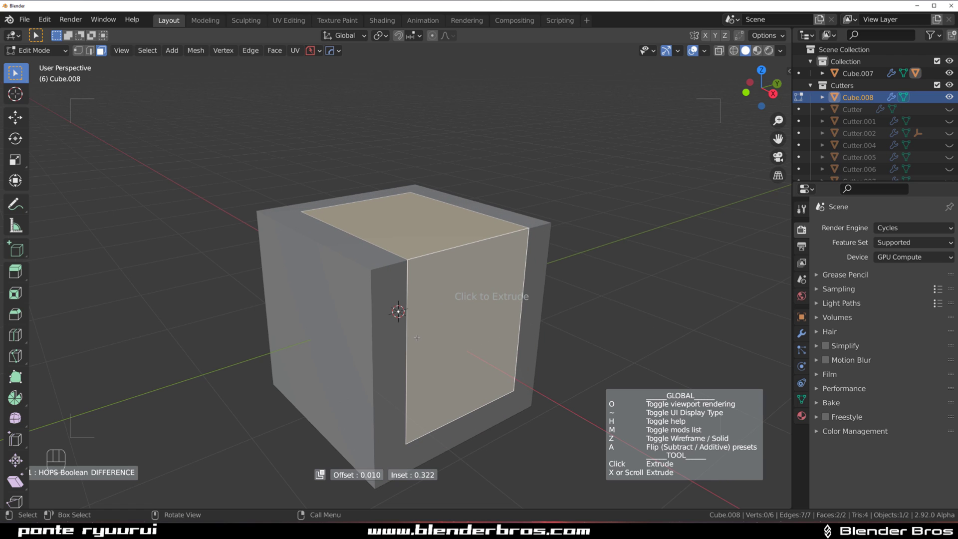
left_click(417, 338)
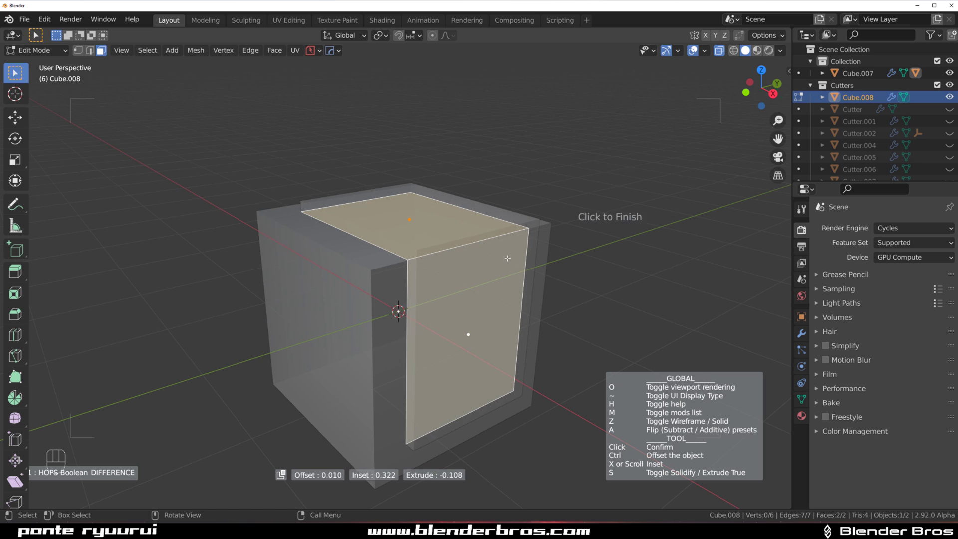
left_click(330, 301)
middle_click_drag(327, 300, 500, 248)
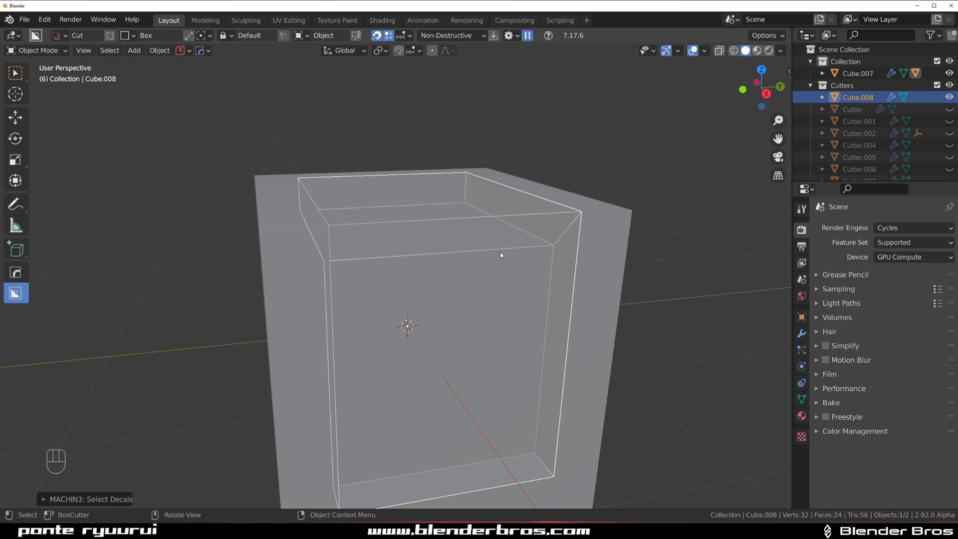
In the main cube's mesh, inset the bottom face and the adjoining side face opposite the boolean cut together.
middle_click_drag(399, 266, 439, 262)
scroll(477, 286, "down", 4)
scroll(384, 303, "down", 3)
key("Tab")
key("Tab")
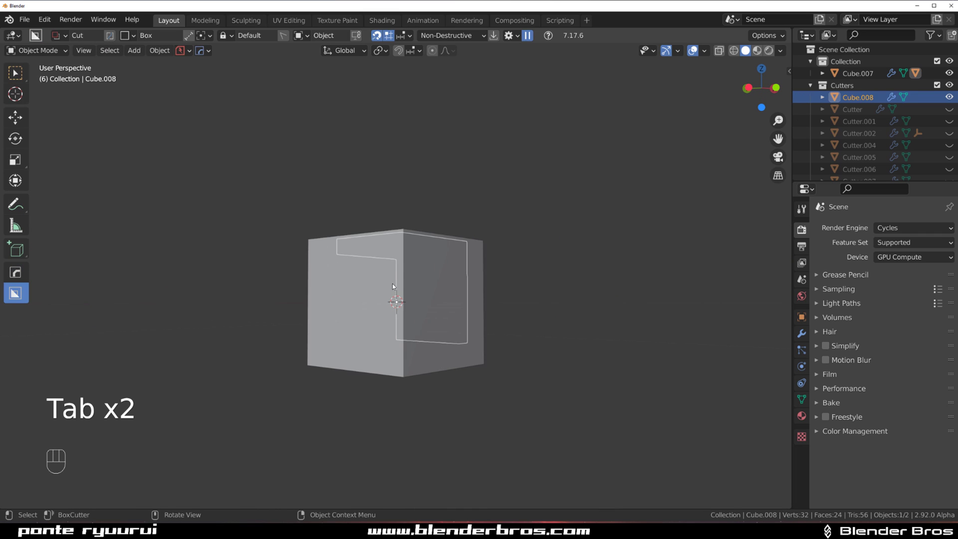
left_click(392, 284)
key("Tab")
middle_click_drag(445, 285, 410, 343)
left_click(411, 343, "shift")
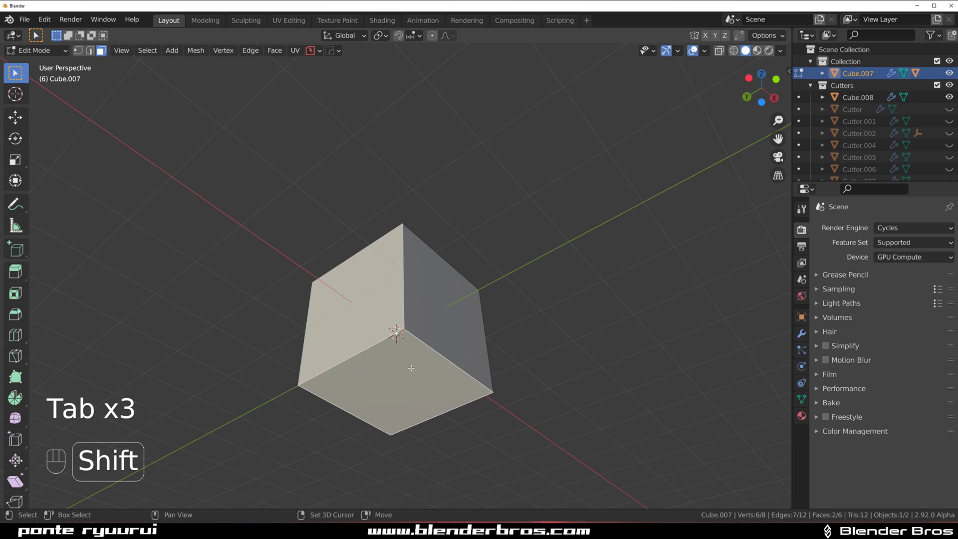
key("i")
left_click(630, 283)
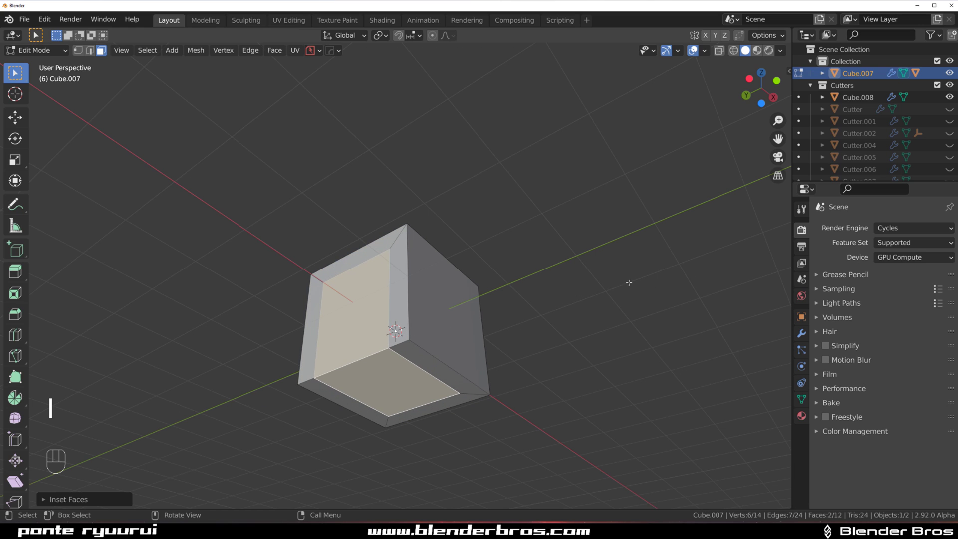
Extrude the two inset faces outward with Panel Face and return to Object Mode.
key("q")
left_click(552, 200)
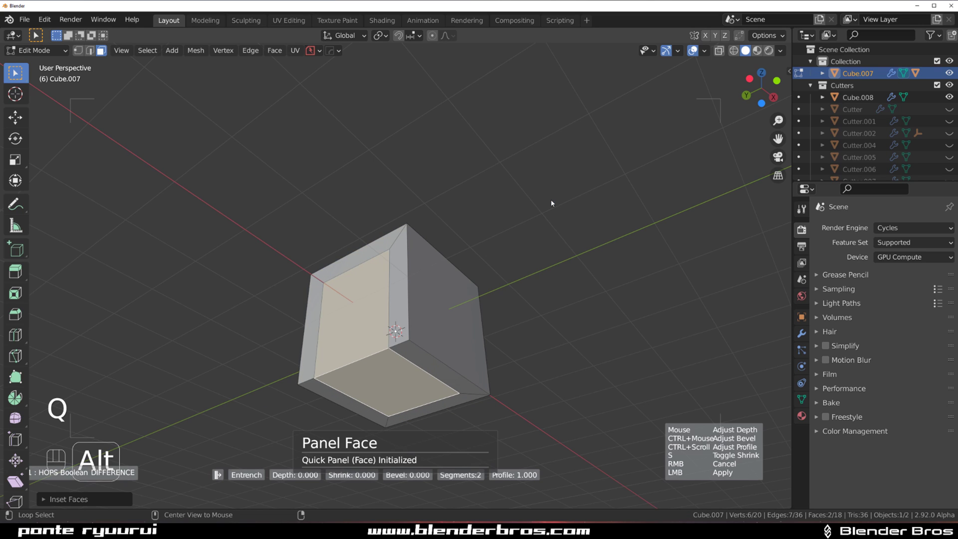
left_click(698, 237)
key("Tab")
middle_click_drag(689, 239, 405, 297)
scroll(432, 306, "down", 4)
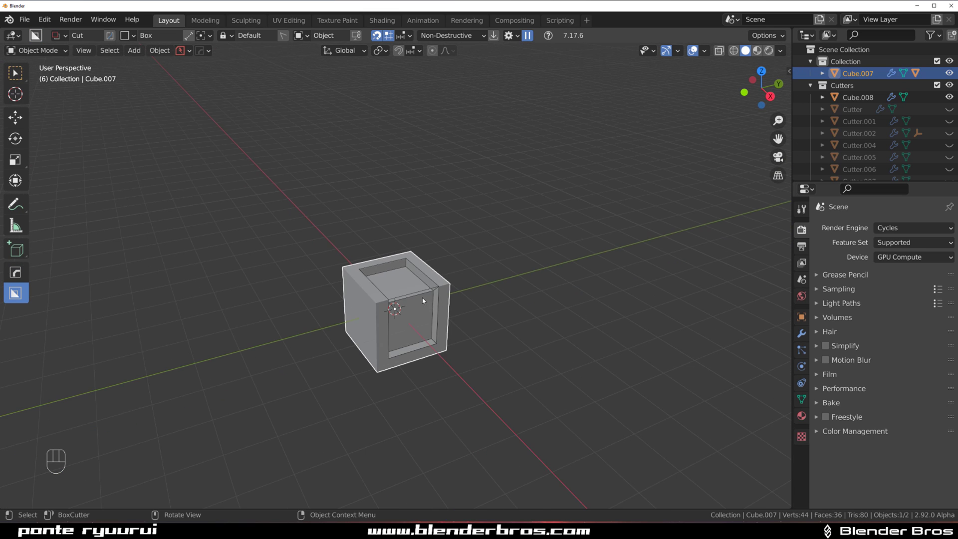
scroll(423, 301, "up", 4)
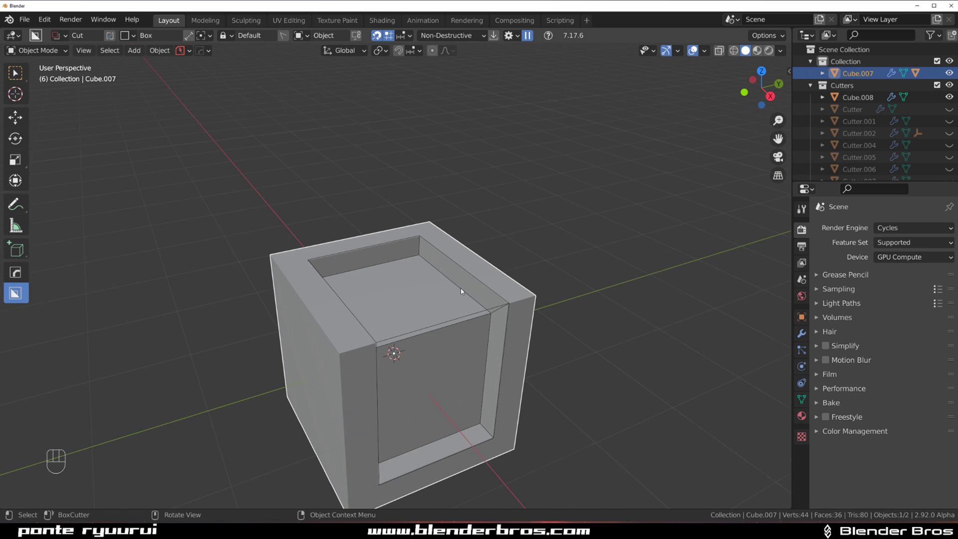
Select the boolean cutter and hide the Cutters collection.
left_click(473, 316)
key("shift+2")
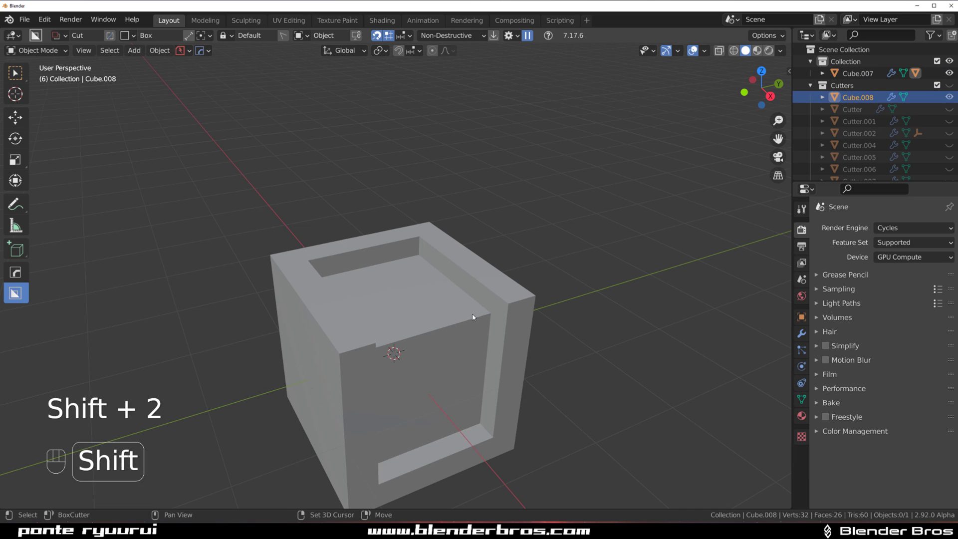
key("Tab")
key("Tab")
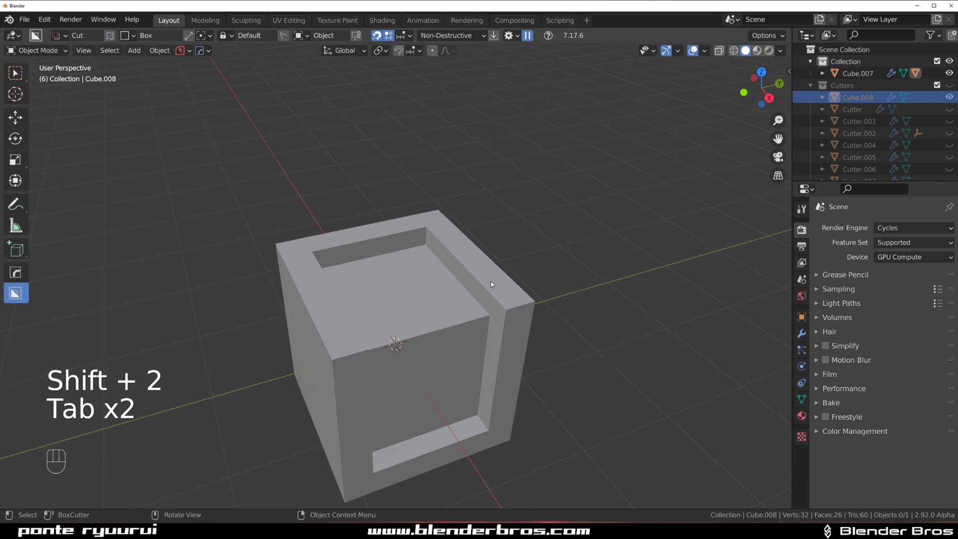
Apply the main cube's boolean modifier with Csharp and check the resulting mesh in Edit Mode.
left_click(467, 292)
key("q")
left_click(468, 291, "ctrl")
key("Tab")
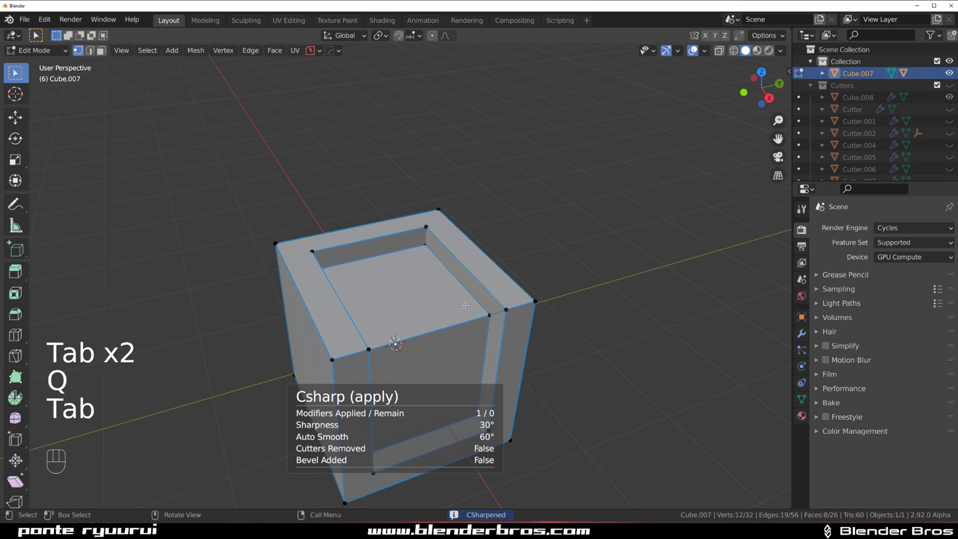
key("grave")
key("KP_5")
key("Tab")
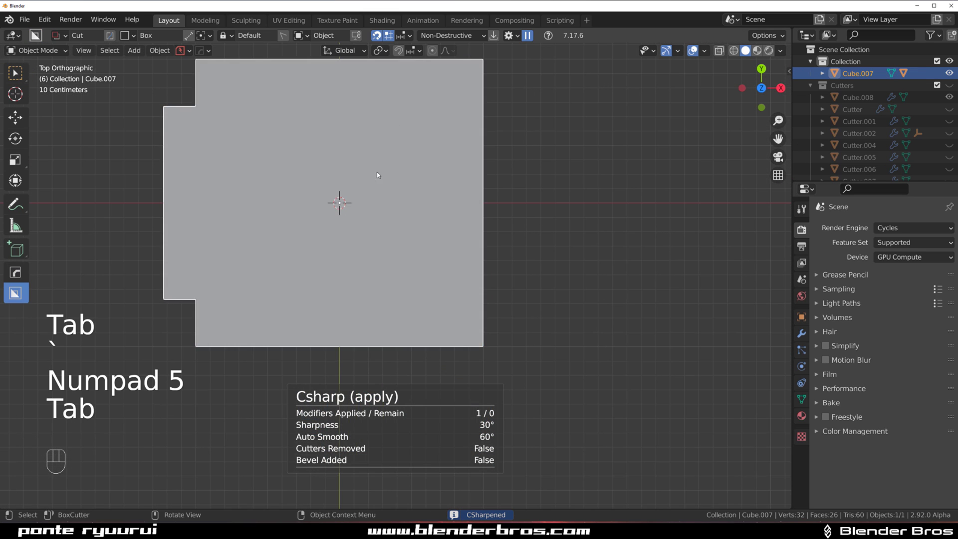
Add a Hard Ops bevel to the cube with 3 segments, a 30° angle limit and a width of about 0.036.
middle_click_drag(425, 220, 347, 174)
key("q")
left_click(337, 185)
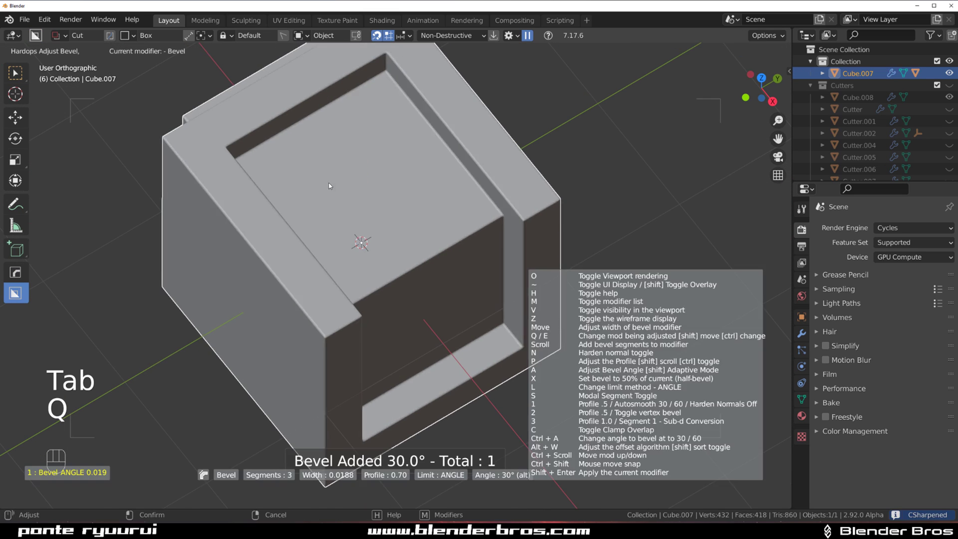
left_click(324, 182)
From the top orthographic view, activate BoxCutter in Edit Mode and try a box cut over the cube's +Y side.
key("grave")
middle_click_drag(401, 219, 415, 247, "shift")
scroll(410, 227, "up", 1)
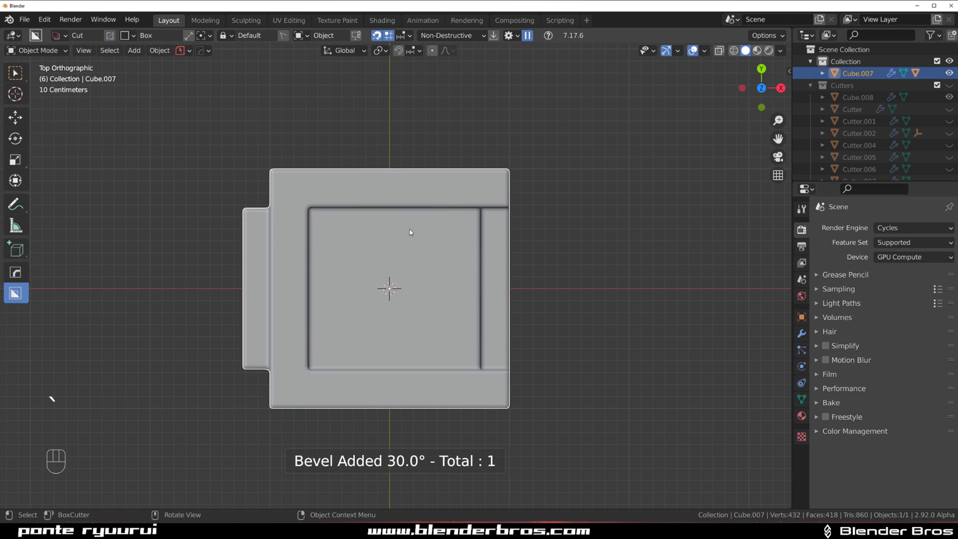
key("Tab")
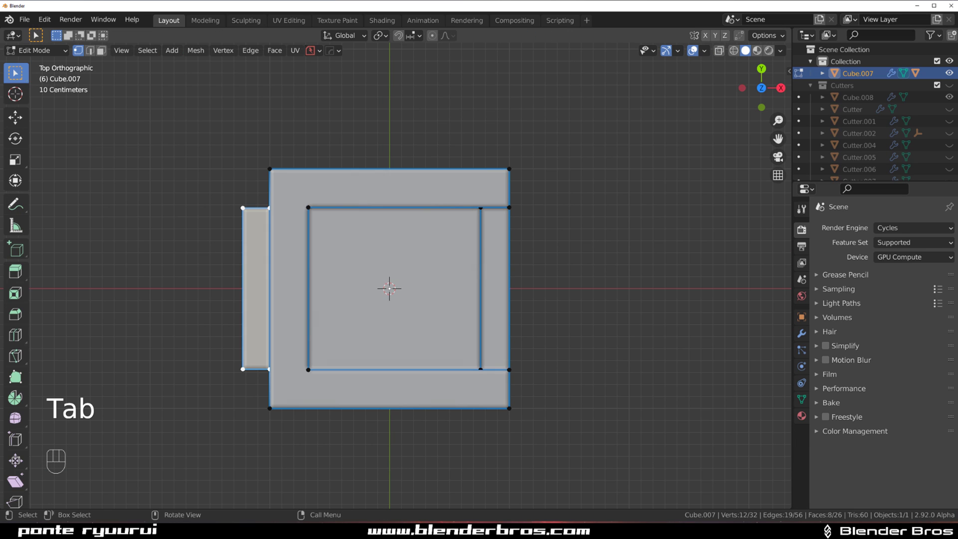
middle_click_drag(322, 254, 334, 268, "shift")
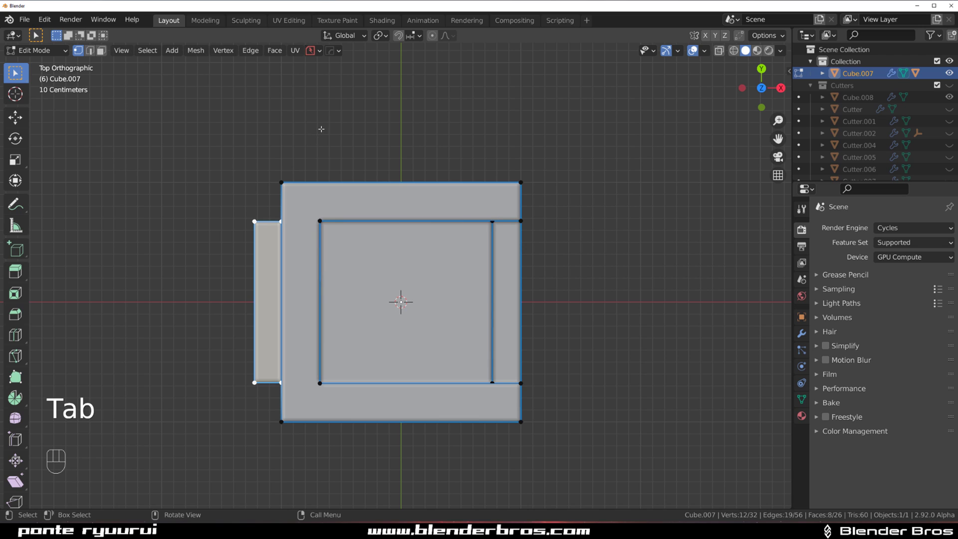
key("alt+w")
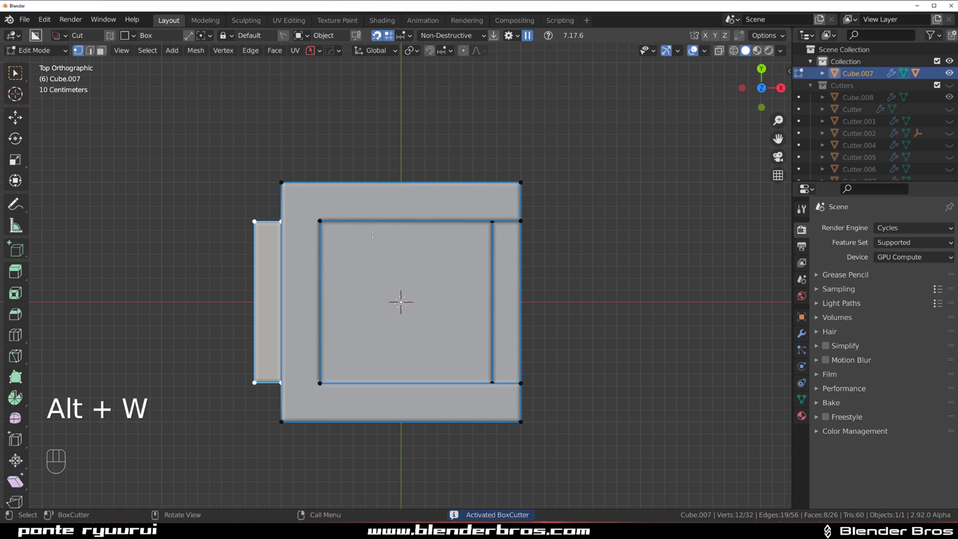
mouse_move(208, 126)
left_mouse_down()
mouse_move(428, 229)
mouse_move(599, 260)
mouse_move(607, 253)
left_mouse_up()
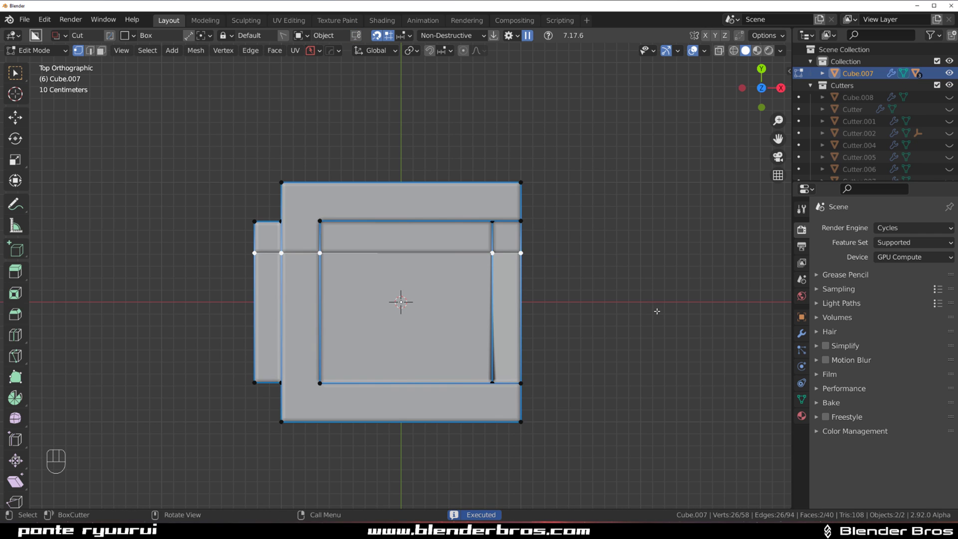
middle_click_drag(653, 315, 502, 185)
key("KP_5")
middle_click_drag(474, 290, 404, 186, "shift")
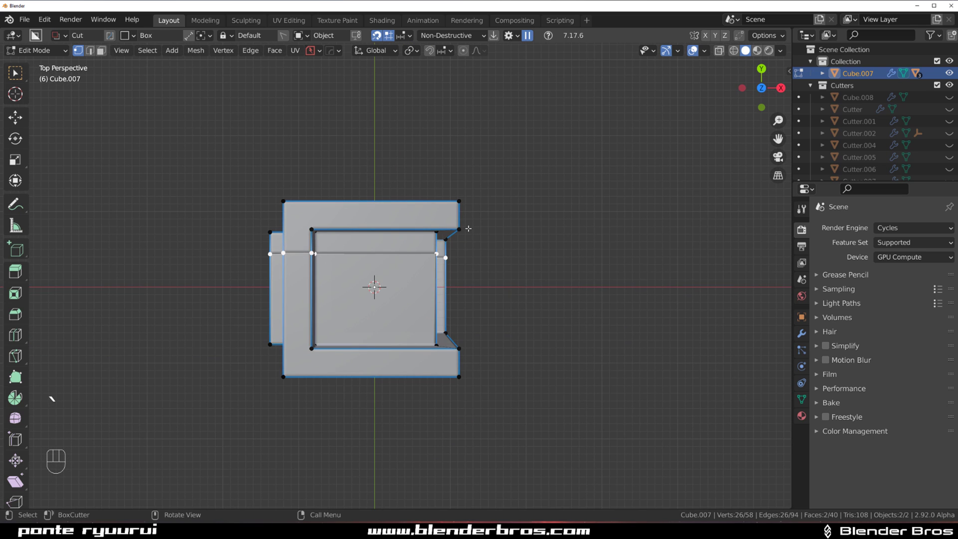
Return to orthographic projection and undo the box cut on the cube.
key("KP_5")
key("ctrl+z")
key("ctrl+z")
scroll(406, 263, "up", 1)
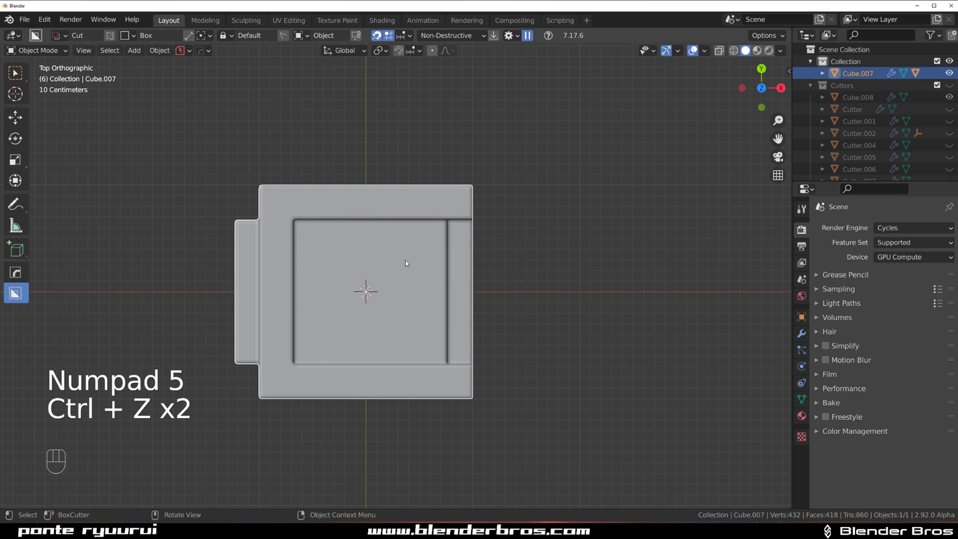
Knife a straight line across the cube mesh from the top view and another from the right view with BoxCutter boxes.
key("Tab")
mouse_move(193, 145)
left_mouse_down()
mouse_move(400, 225)
mouse_move(569, 261)
left_mouse_up()
key("k")
middle_click_drag(591, 296, 400, 242)
scroll(130, 106, "down", 1)
left_click_drag(125, 96, 529, 185)
middle_click_drag(360, 255, 367, 283, "shift")
key("Tab")
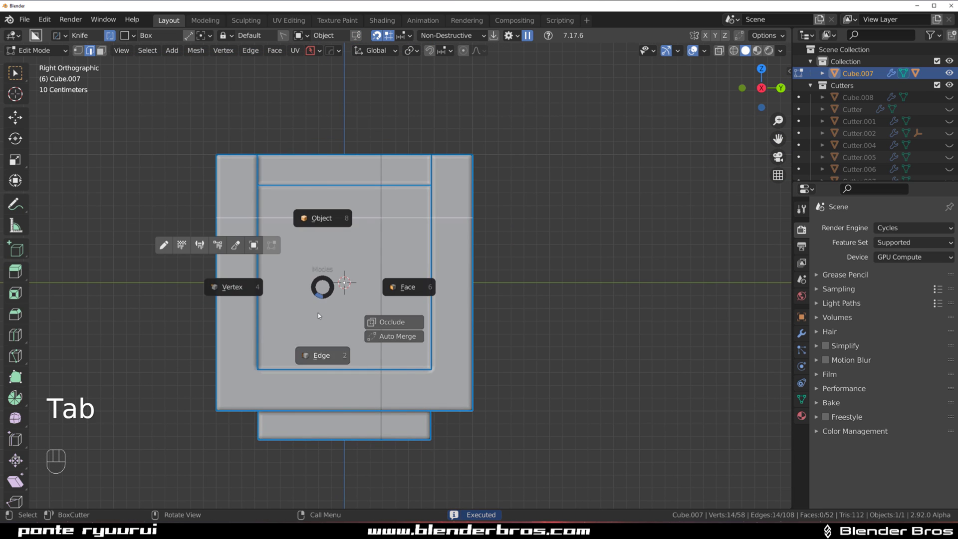
Switch the BoxCutter shape to Ngon and knife a stepped outline with beveled corners across the middle of the cube's right side.
key("d")
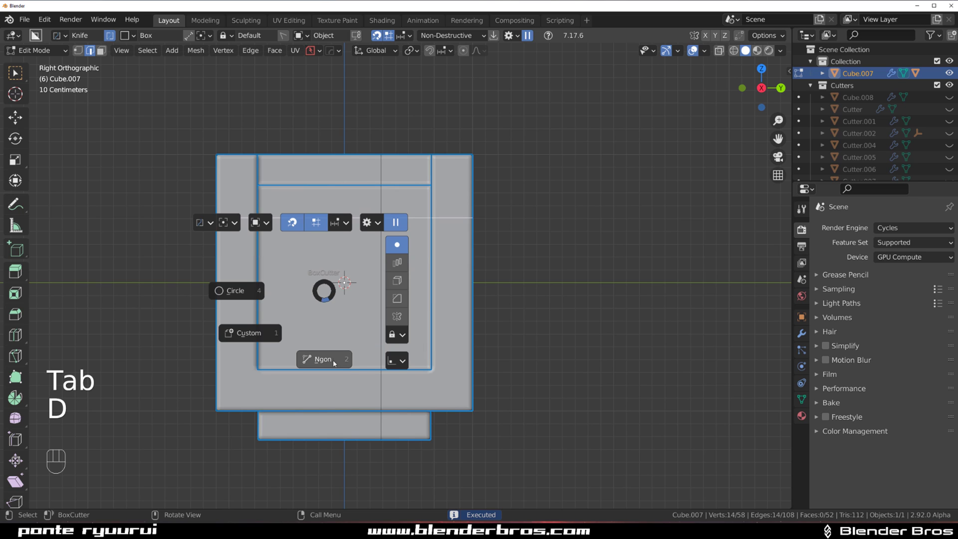
left_click(334, 349)
left_click_drag(203, 278, 326, 266)
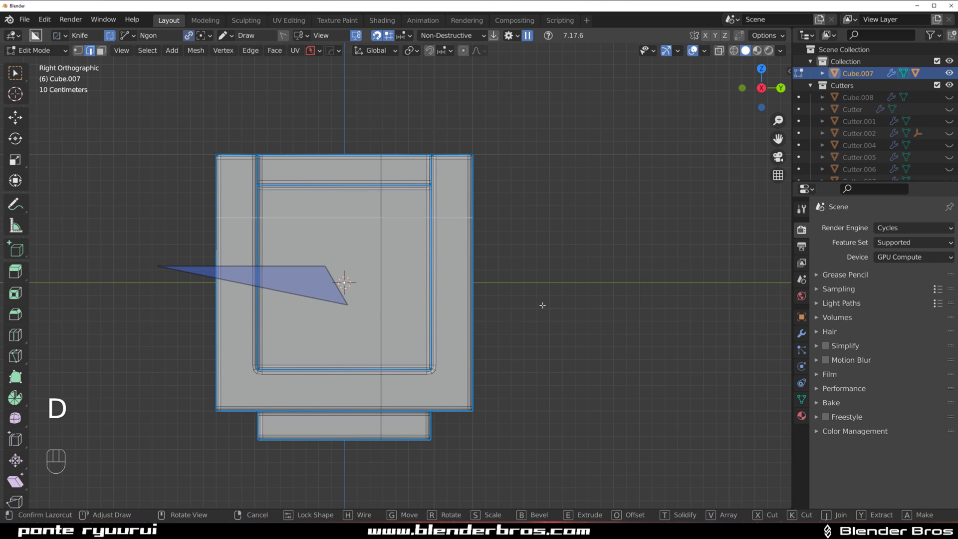
left_click(348, 305)
left_click(552, 305)
left_click(499, 501)
left_click(160, 502)
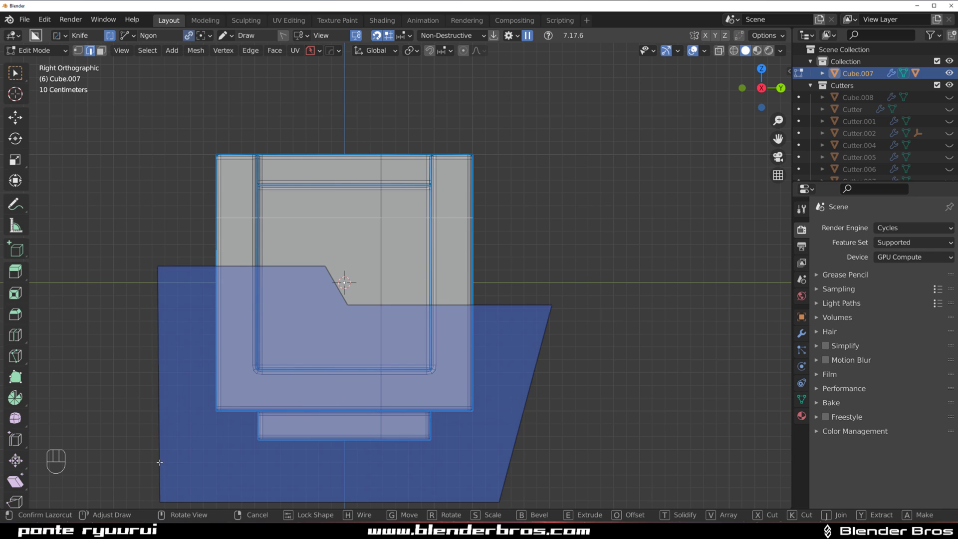
key("b")
left_click(159, 462)
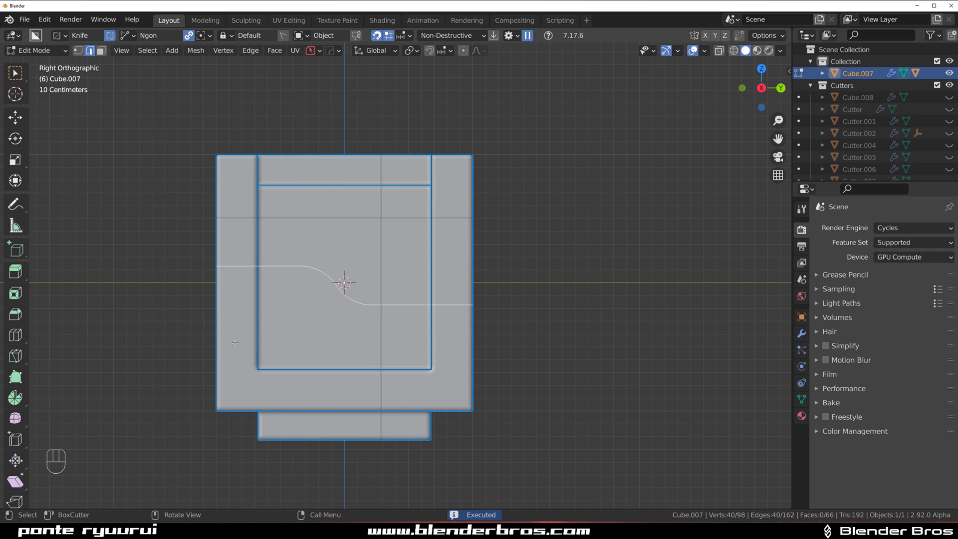
Bevel the new curved edge loop around the cube into a narrow band of faces.
middle_click_drag(275, 323, 315, 335)
scroll(355, 348, "up", 2)
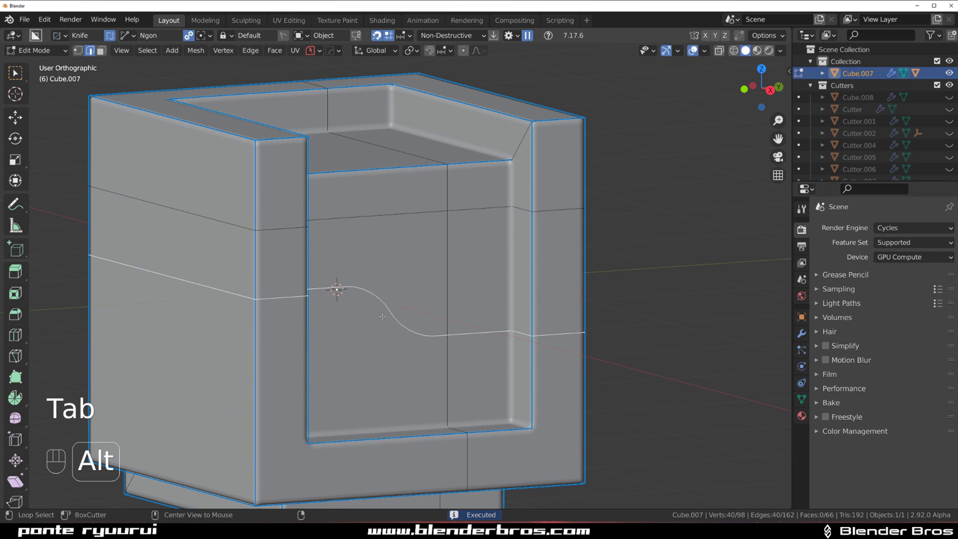
key("ctrl+b")
left_click(387, 316)
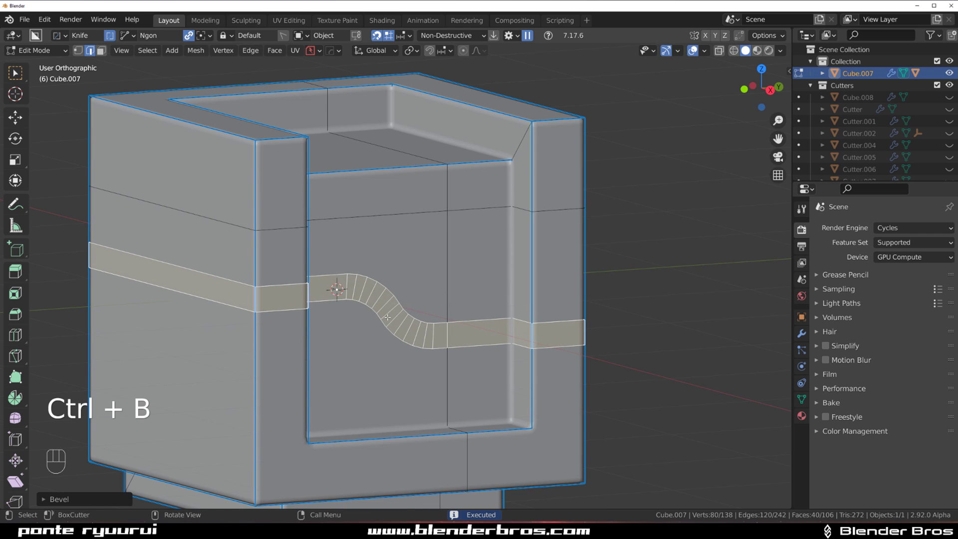
Entrench the band of faces into a groove with Panel Face and return to Object Mode in perspective view.
key("q")
left_click(336, 370)
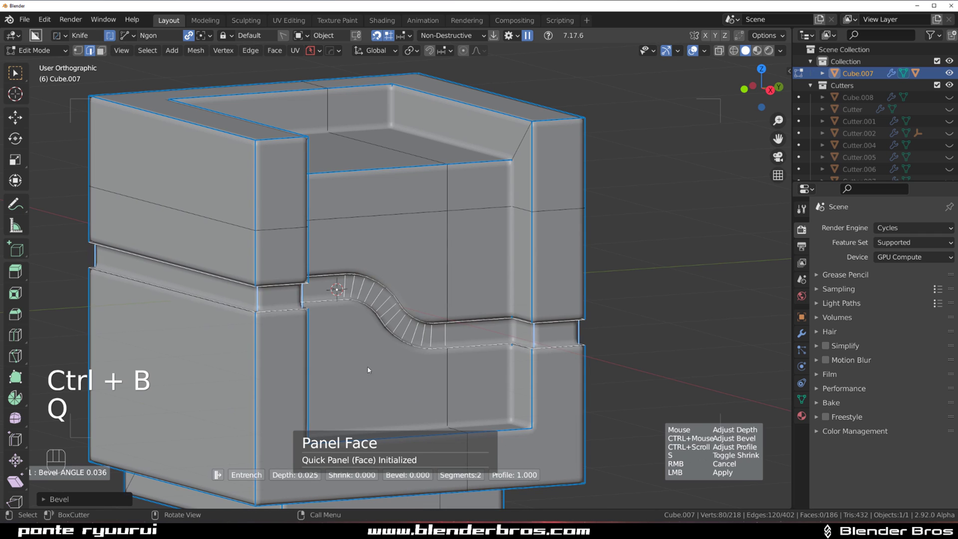
left_click(336, 370)
key("Tab")
left_click(348, 124)
middle_click_drag(469, 234, 460, 261)
key("KP_5")
scroll(483, 260, "down", 2)
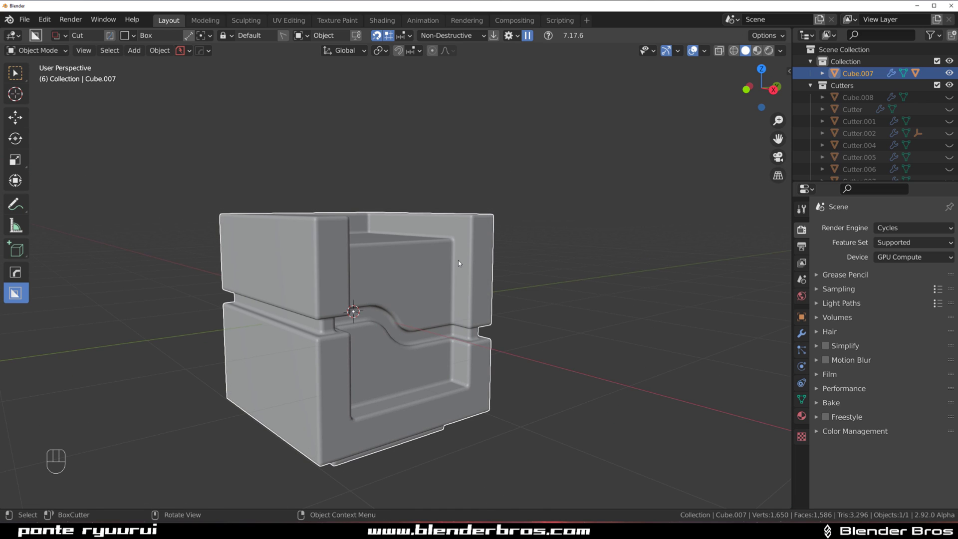
Try the HOps version entry in the Hard Ops panel, including its alternate action for showing an on-screen tip.
left_click(202, 51)
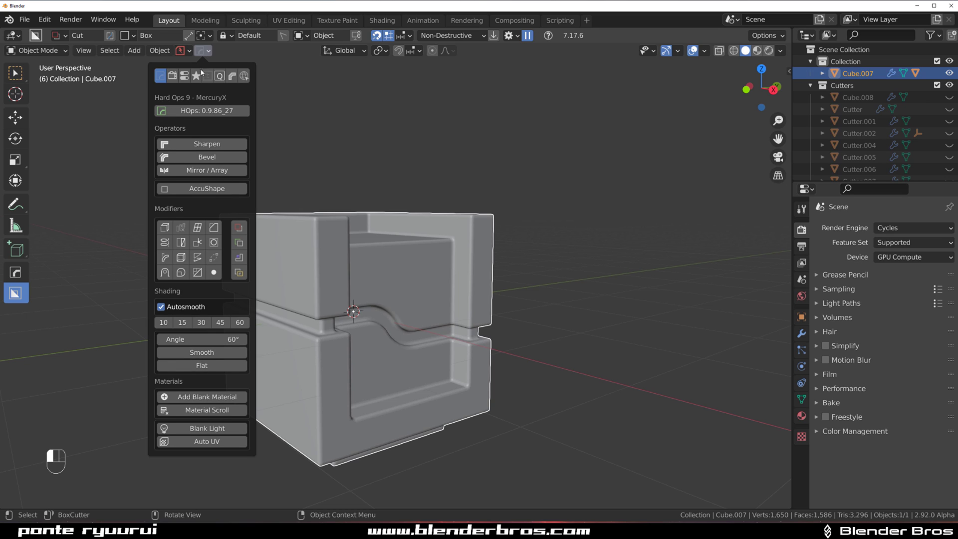
left_click(209, 111)
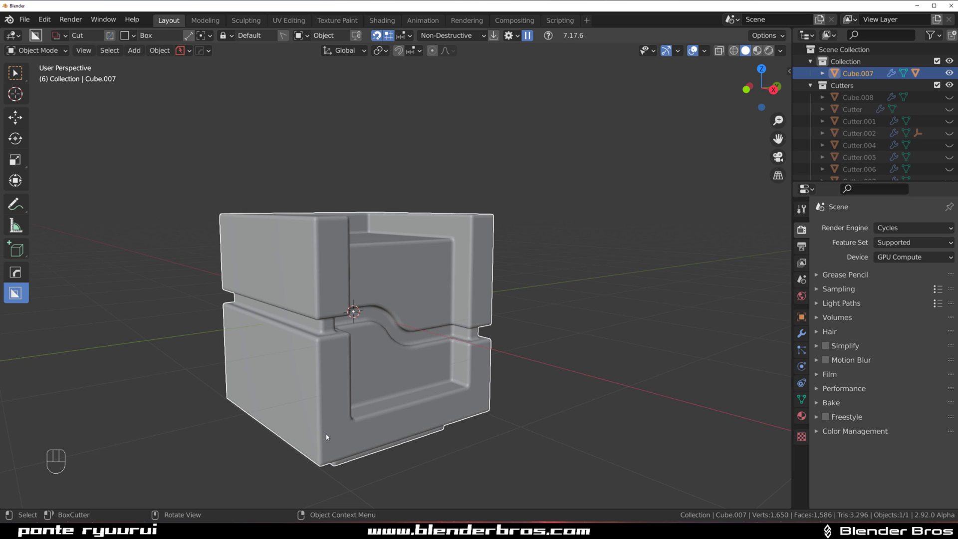
left_click(203, 52)
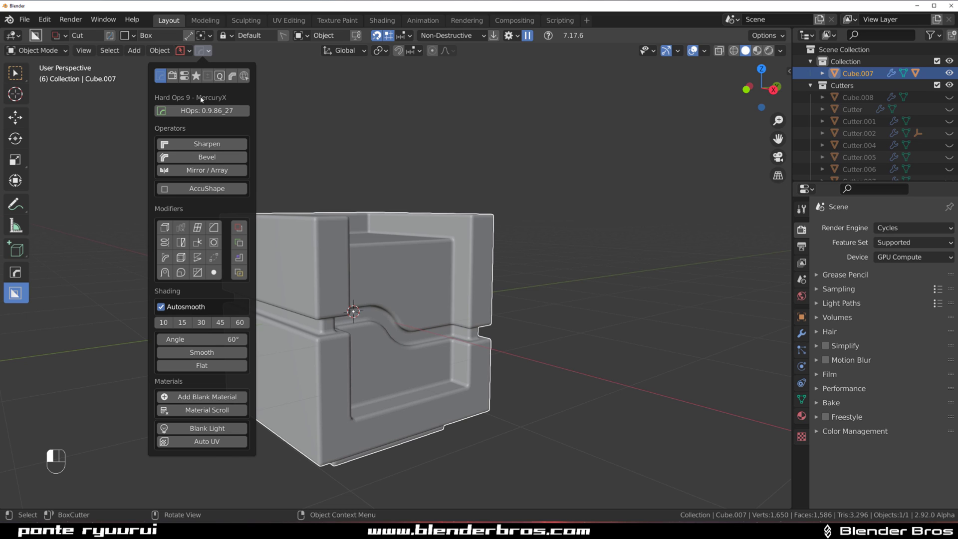
left_click(205, 110, "ctrl+shift")
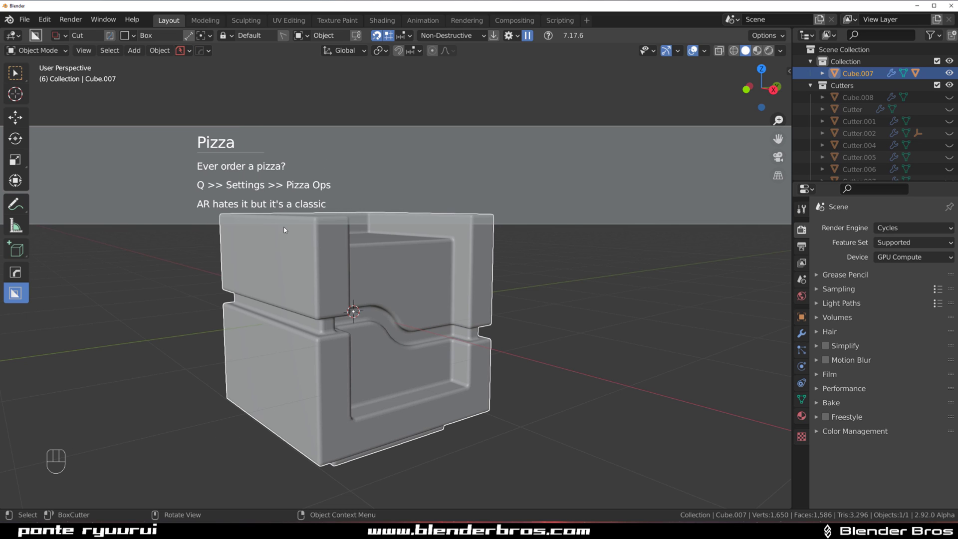